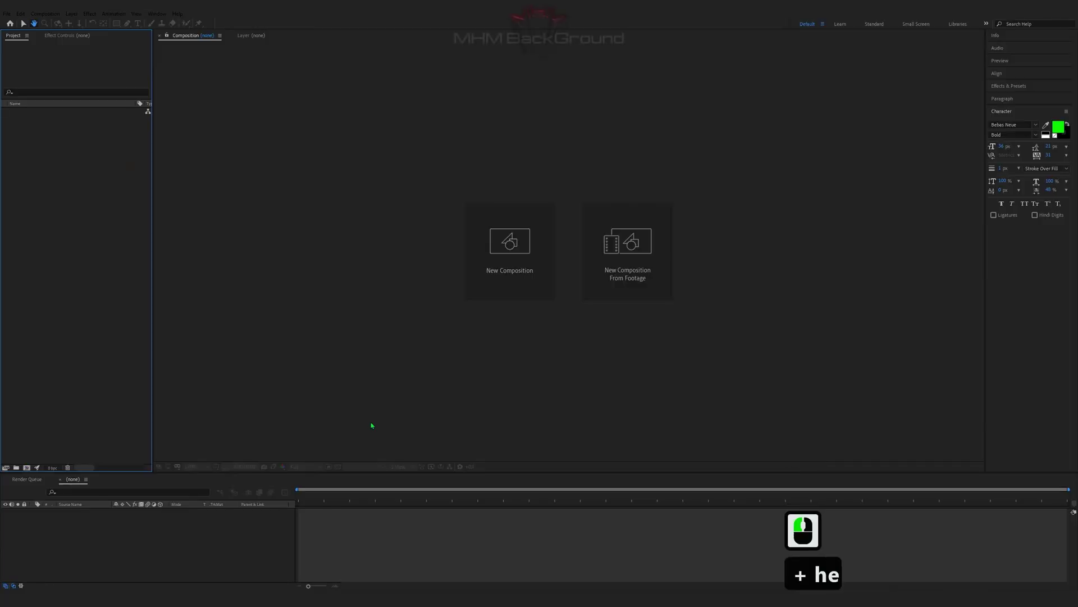
key("shift+0")
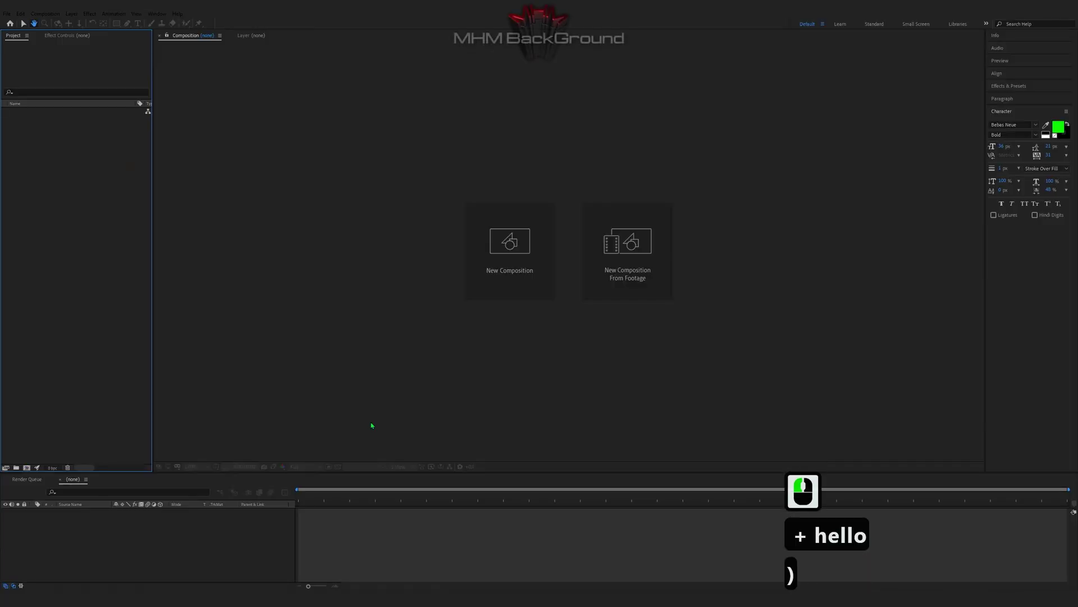
Create a new HDTV 1080 25 composition with a duration of 0:06:30:00.
left_click(26, 468)
left_click(120, 297)
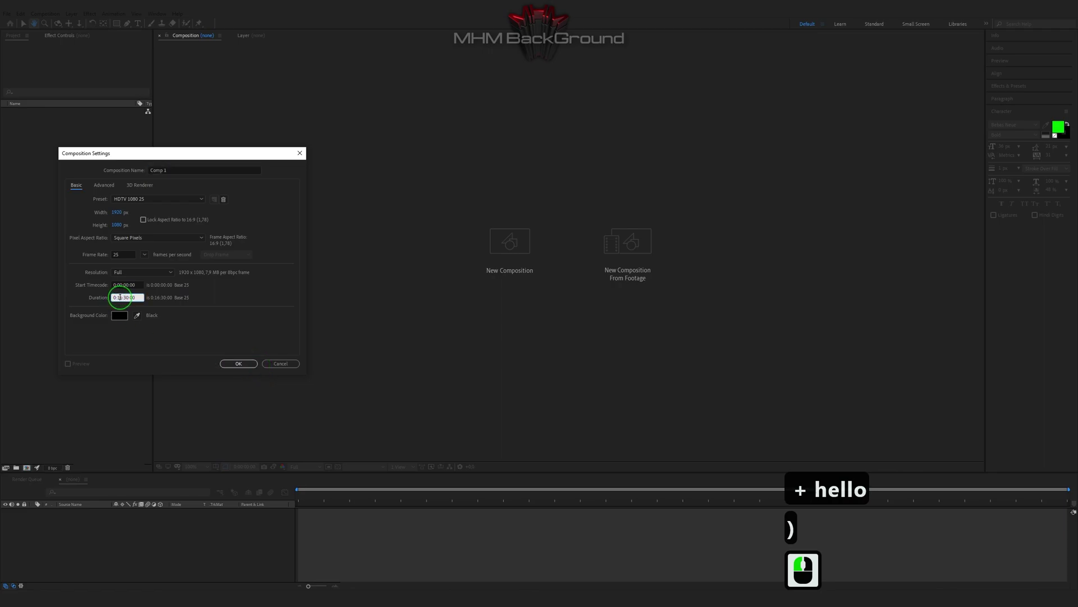
type("0")
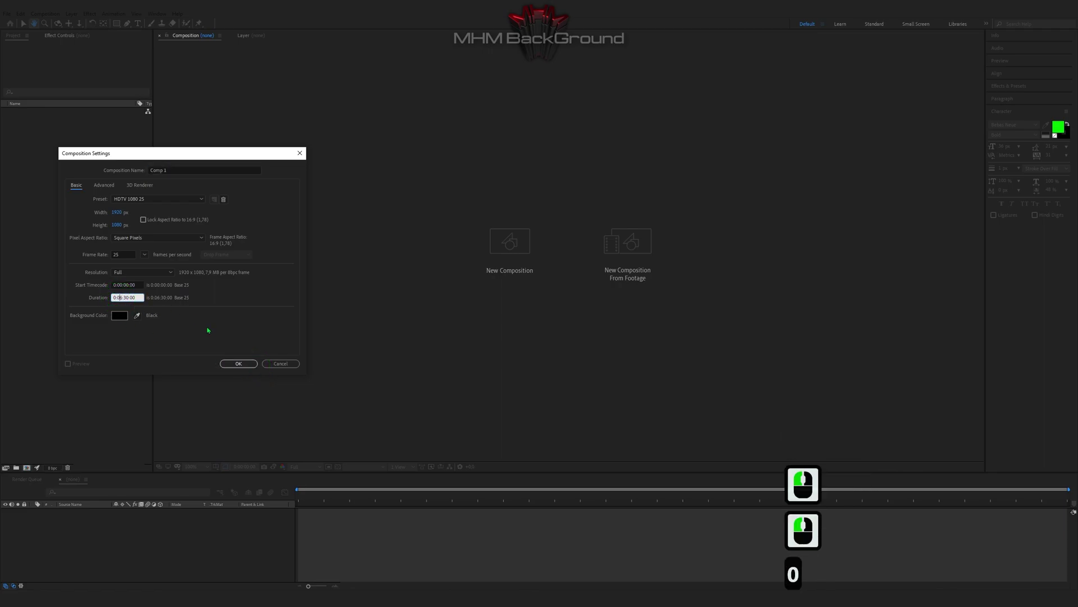
left_click(213, 351)
left_click(238, 364)
Add a black 1920 x 1080 solid layer named Optical Flares.
right_click(122, 541)
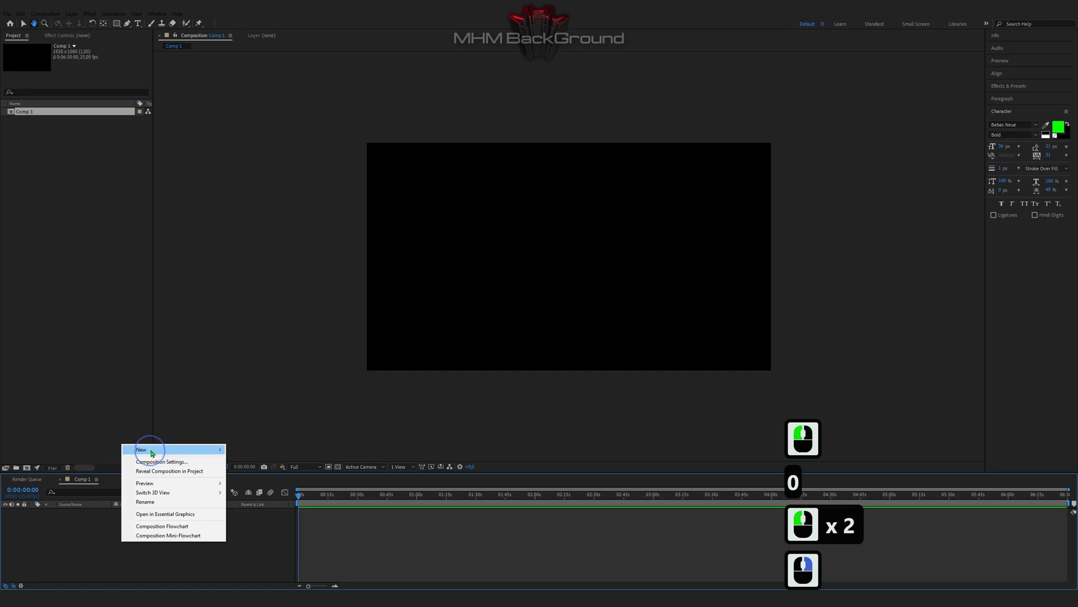
left_click(242, 471)
type("Op")
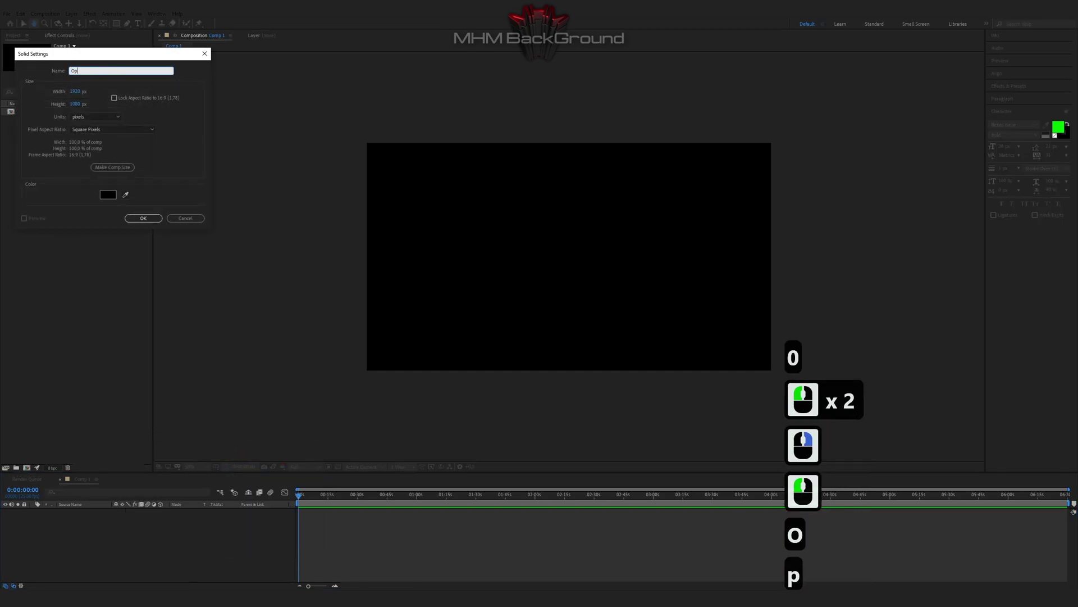
type("tical Flares")
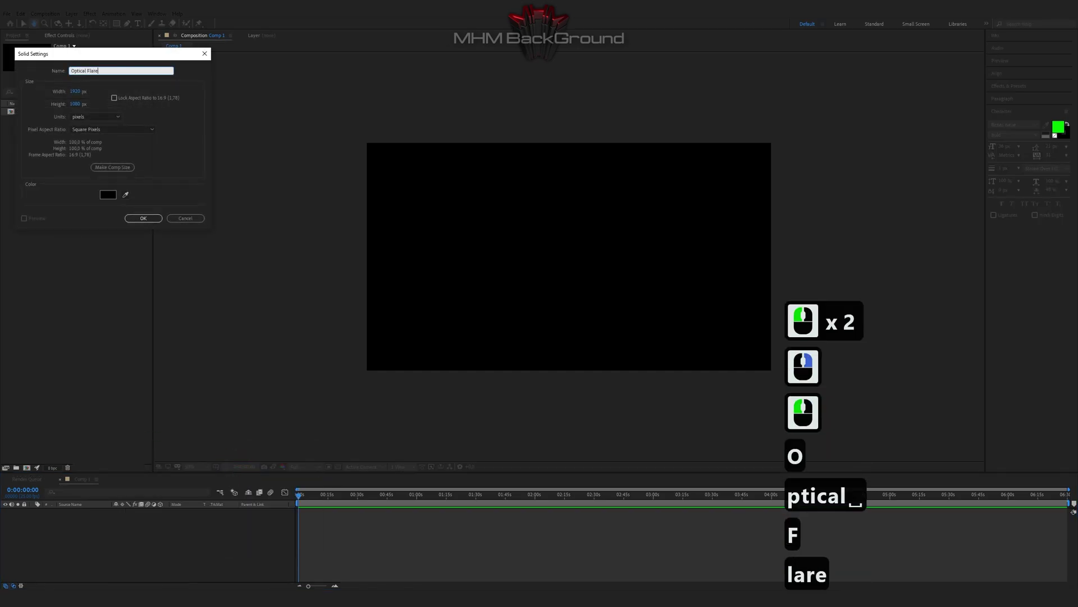
key("Return")
Add a second black solid layer named TAO to the composition.
right_click(115, 535)
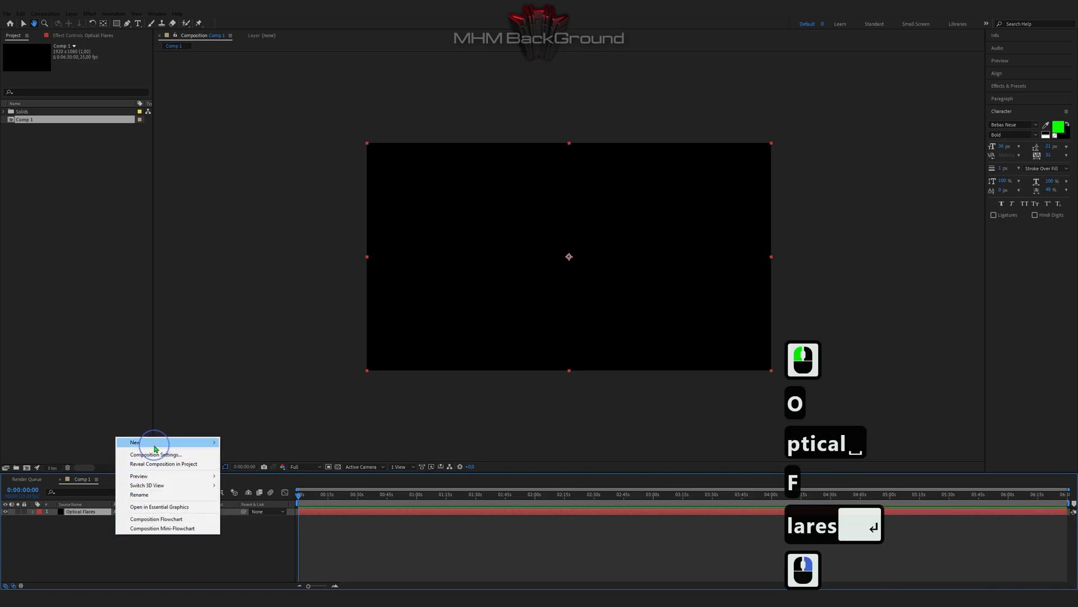
mouse_move(165, 443)
left_click(236, 464)
type("TAO")
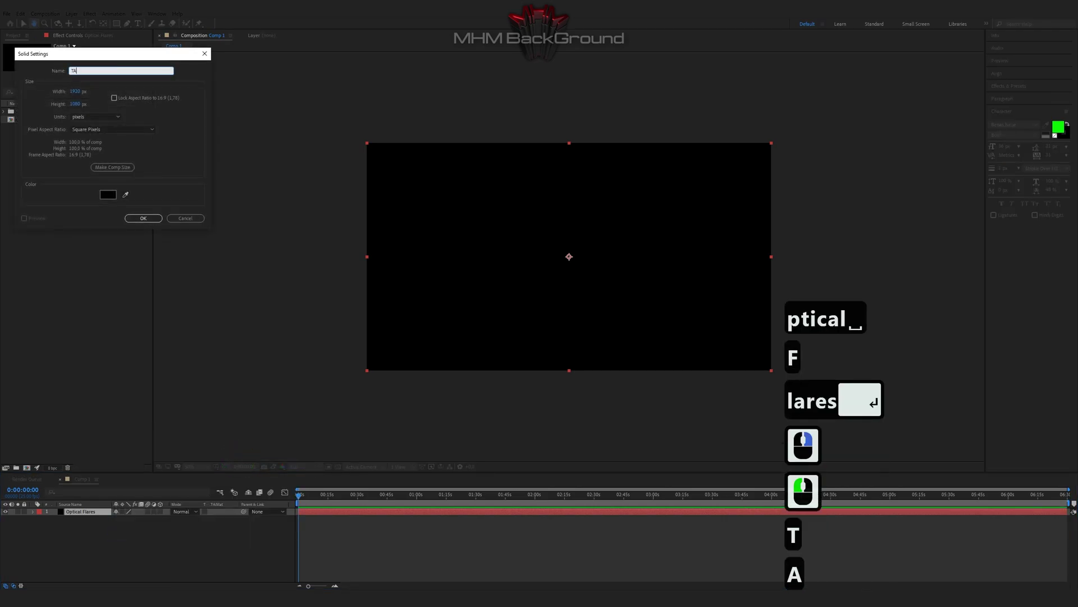
key("Return")
Solo the Optical Flares layer and apply the Video Copilot Optical Flares effect to it.
key("v")
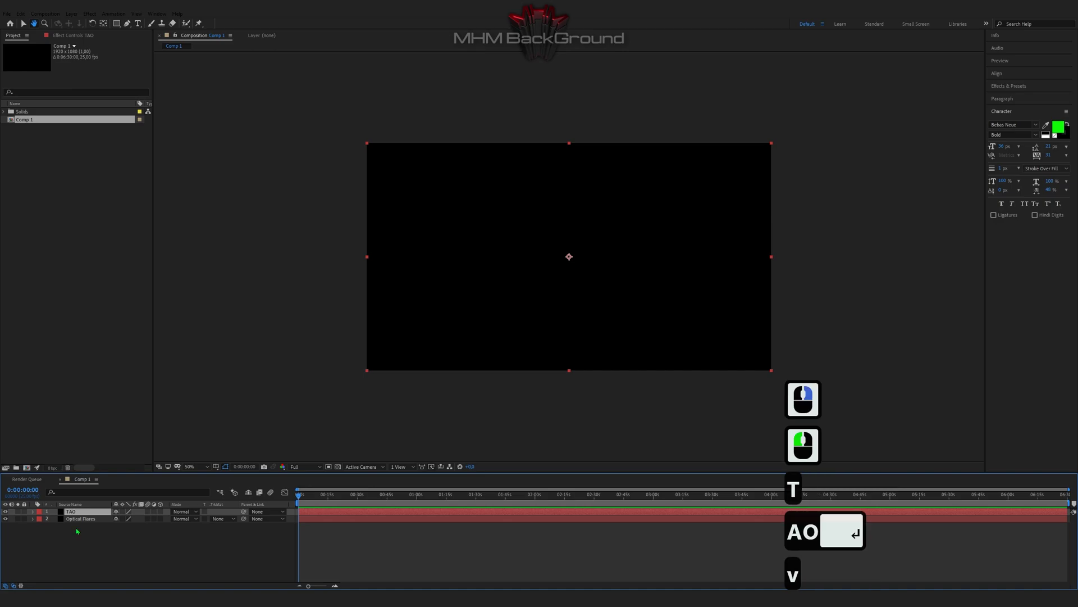
left_click(19, 520)
left_click(80, 519)
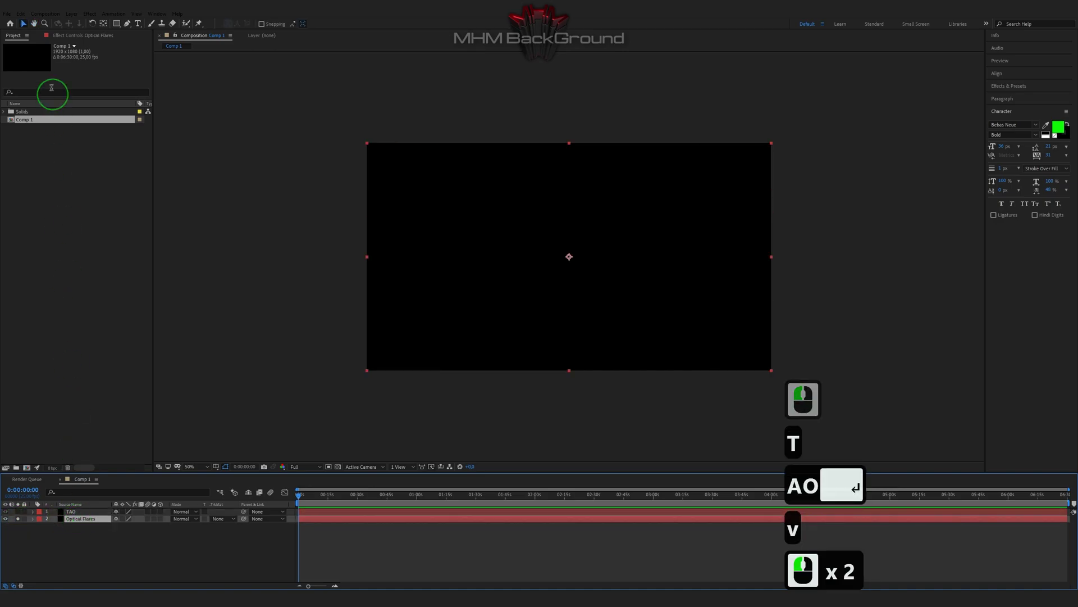
left_click(89, 14)
mouse_move(169, 571)
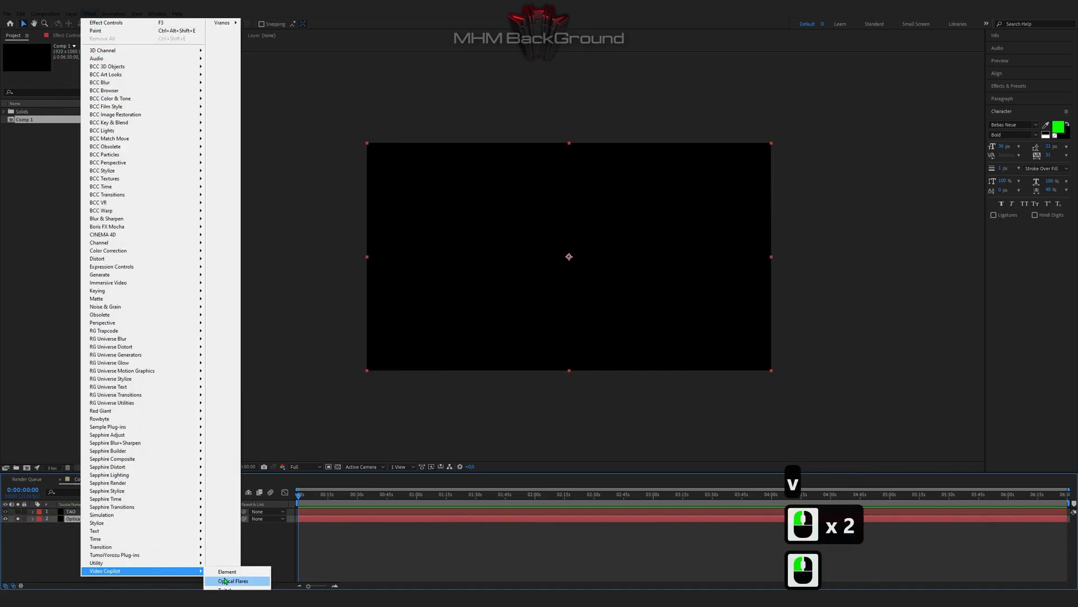
left_click(227, 580)
Open the Optical Flares options and delete all default lens objects from the flare stack.
left_click(42, 69)
left_click(529, 387)
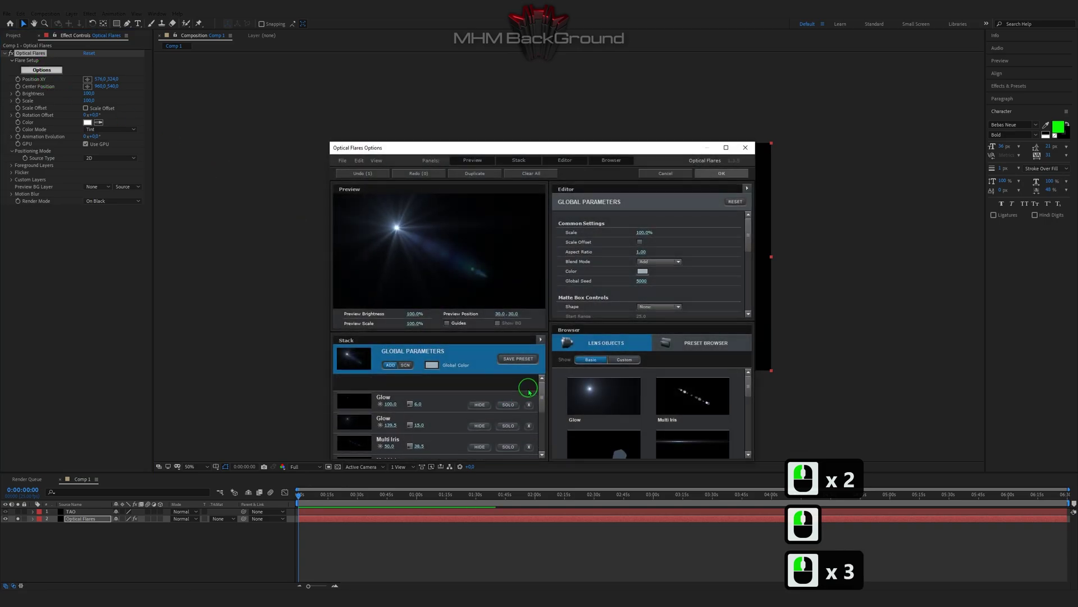
left_click(529, 389)
left_click(529, 388)
left_click(529, 389)
left_click(530, 389)
left_click(529, 389)
left_click(529, 388)
left_click(529, 389)
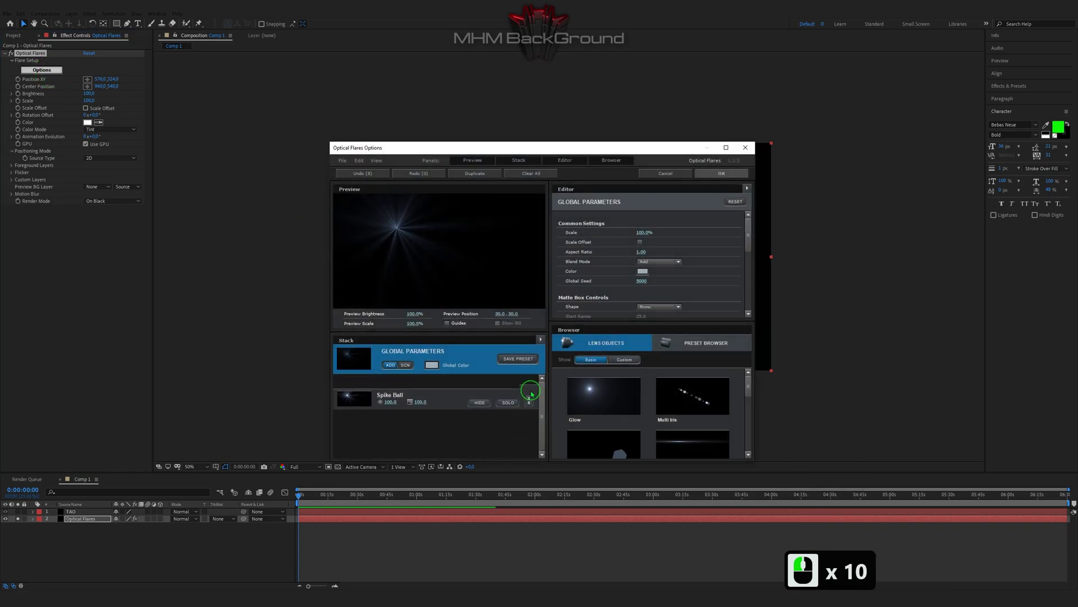
Add a Streak lens object and set its gradient Color 1 to white and Color 2 to black.
left_click(693, 445)
left_click(693, 445)
scroll(696, 269, "down", 2)
left_click(641, 297)
left_click_drag(638, 295, 563, 236)
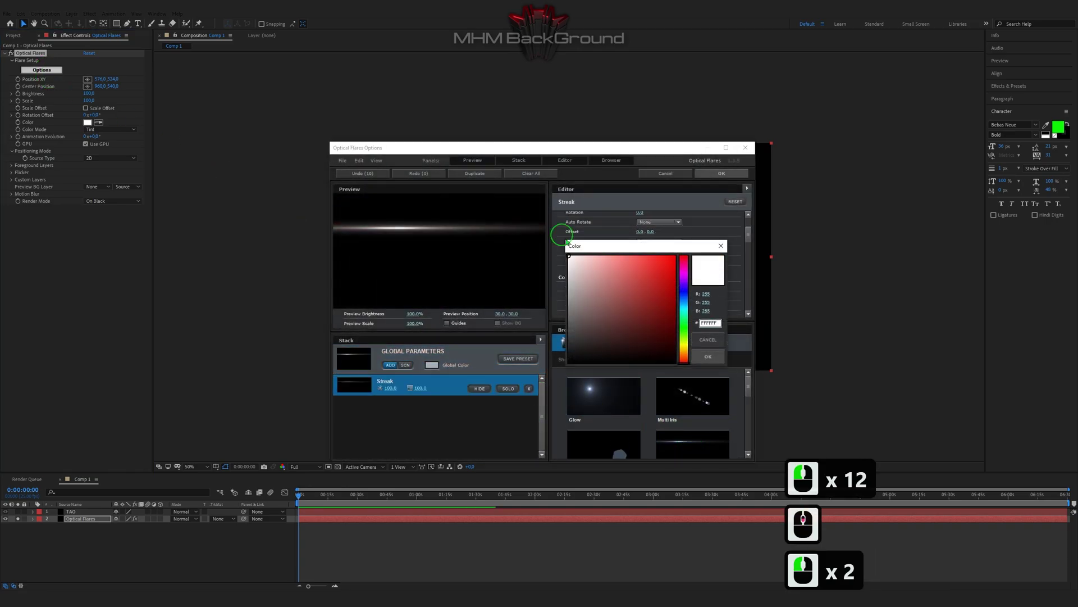
left_click(709, 355)
left_click(642, 306)
left_click_drag(641, 306, 706, 374)
left_click(709, 366)
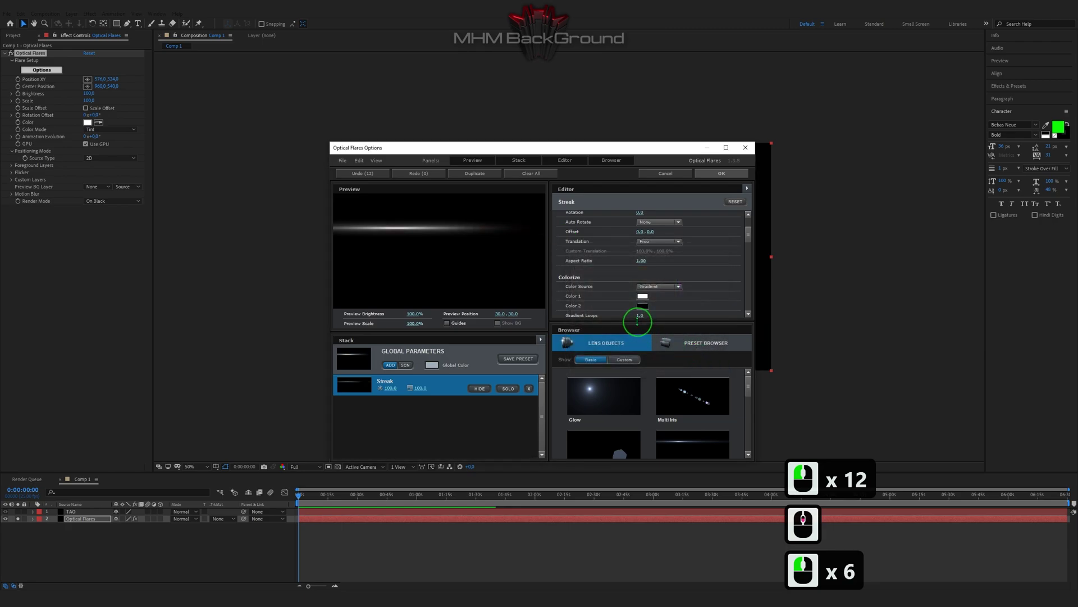
Set the Streak's Gradient Loops to 10.
left_click(640, 316)
type("10")
left_click(686, 306)
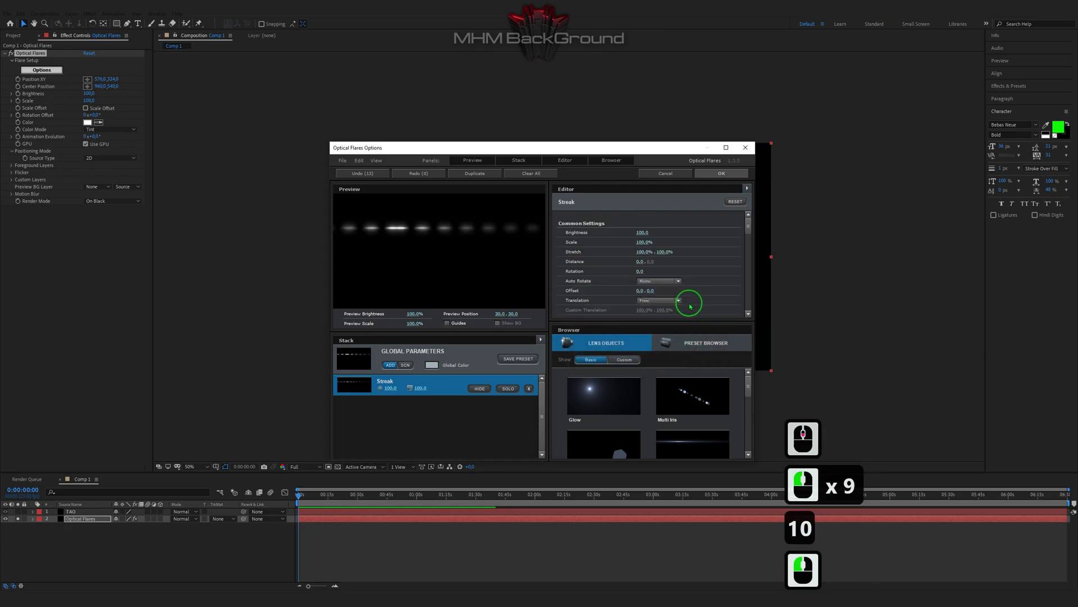
Duplicate the Streak and set the copy's Distance to -100.
scroll(631, 251, "up", 4)
key("ctrl+c")
key("ctrl+d")
left_click(640, 261)
type("-10")
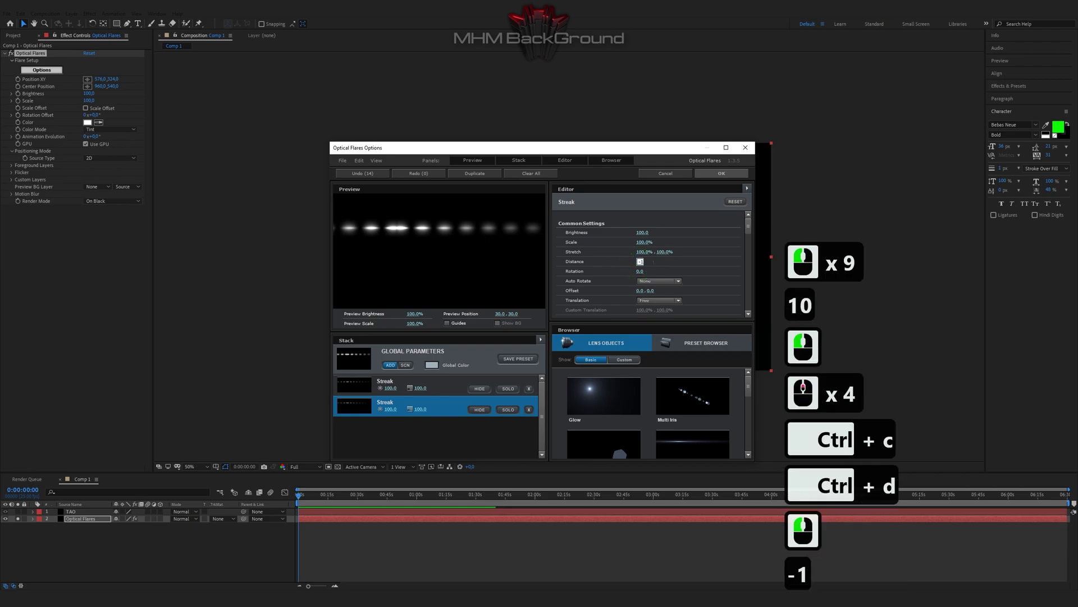
key("Return")
key("Return")
Make another Streak copy and set its Distance to 200.
key("ctrl+c")
key("ctrl+d")
left_click(640, 262)
type("20")
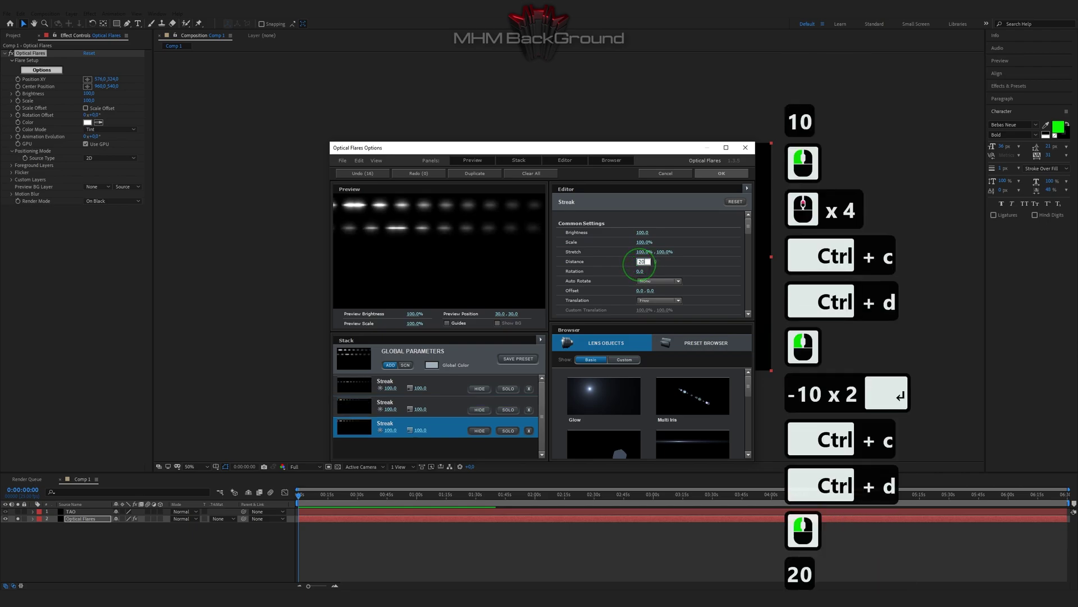
key("Return")
key("Return")
Duplicate the latest Streak and set the copy's Distance to 100.
key("ctrl+c")
key("ctrl+d")
left_click(640, 261)
type("10")
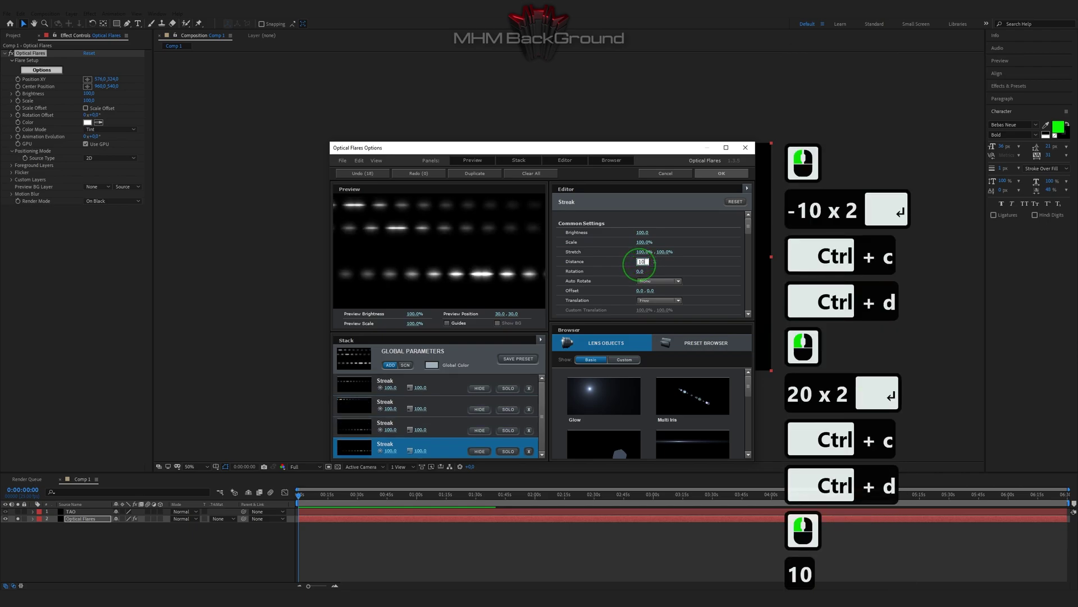
key("Return")
key("Return")
Add a fifth Streak by duplication with Distance 300 and accept the flare setup.
key("ctrl+c")
key("ctrl+d")
left_click(640, 262)
type("30")
key("Return")
key("Return")
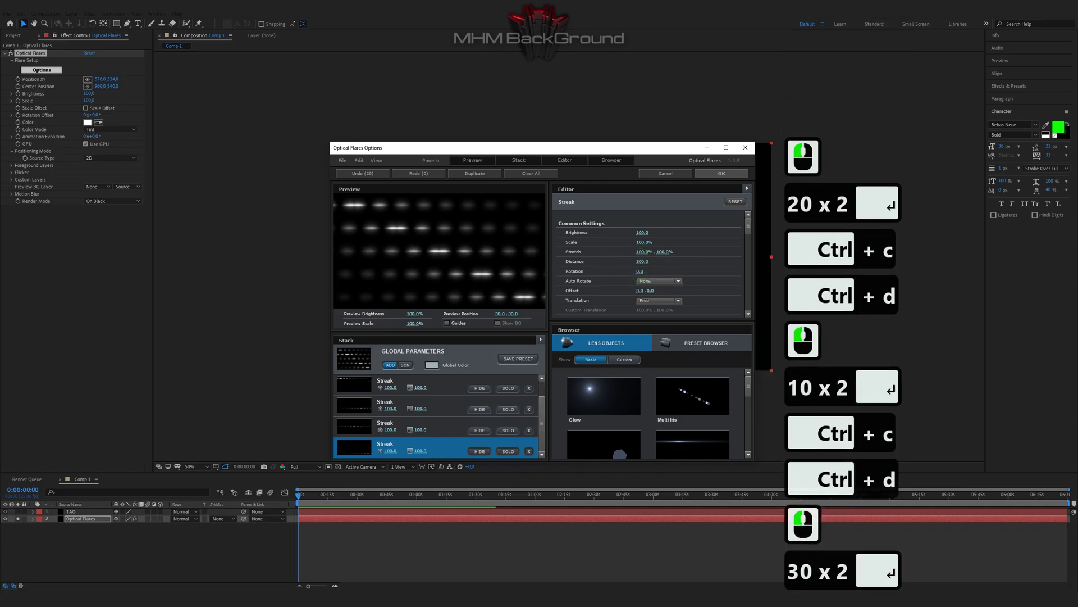
left_click(705, 174)
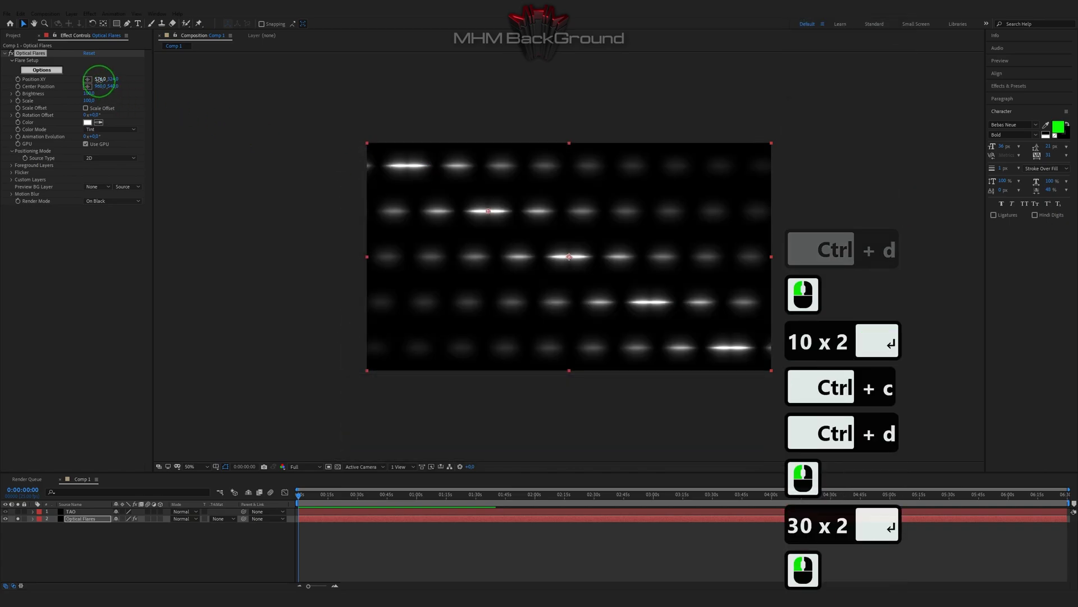
Set the Optical Flares effect's Brightness to 290 and Scale to 250.
double_click(100, 79)
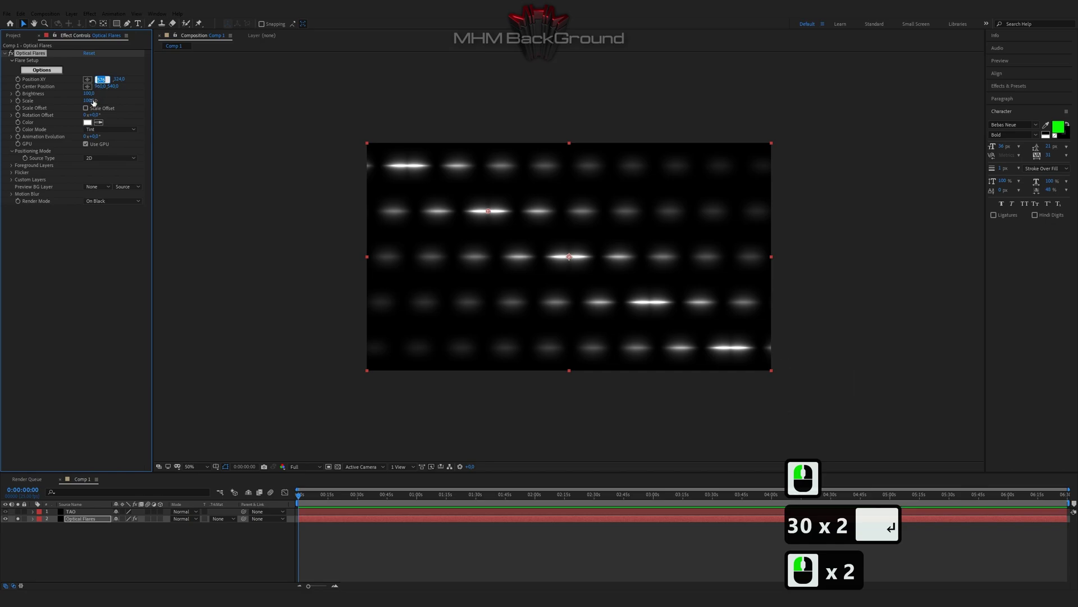
left_click(90, 93)
type("290")
key("Tab")
type("250")
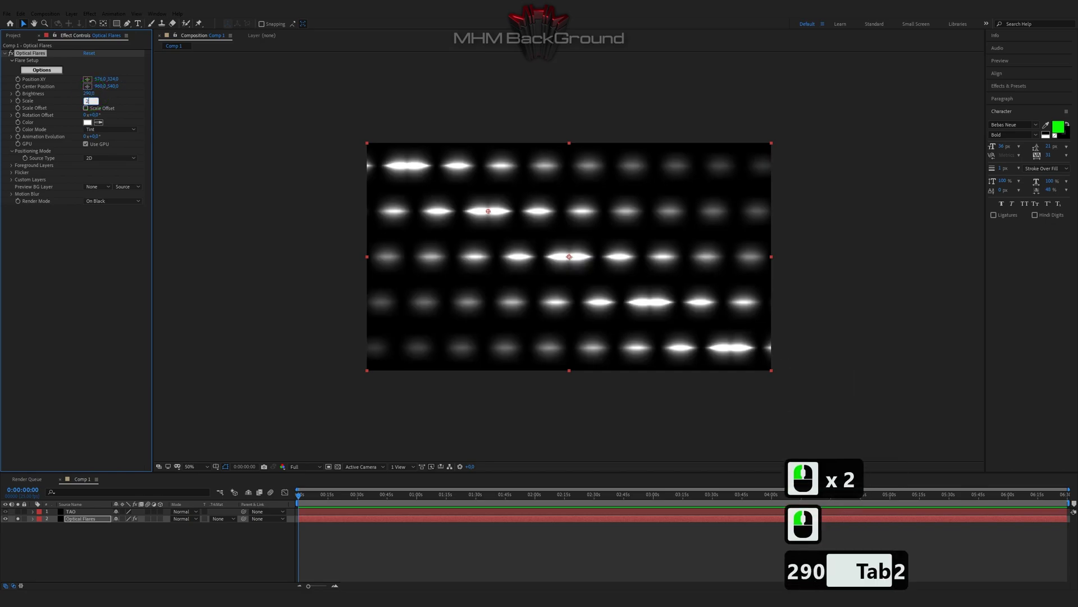
key("Return")
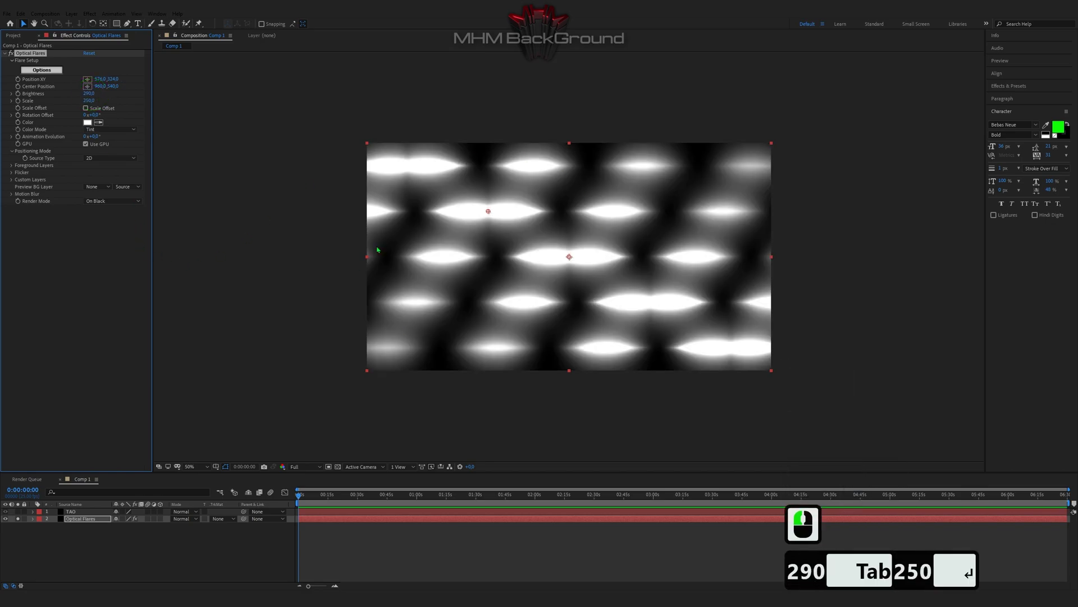
Turn off solo for the Optical Flares layer and apply the Trapcode Tao effect to the TAO layer.
left_click(18, 518)
left_click(71, 512)
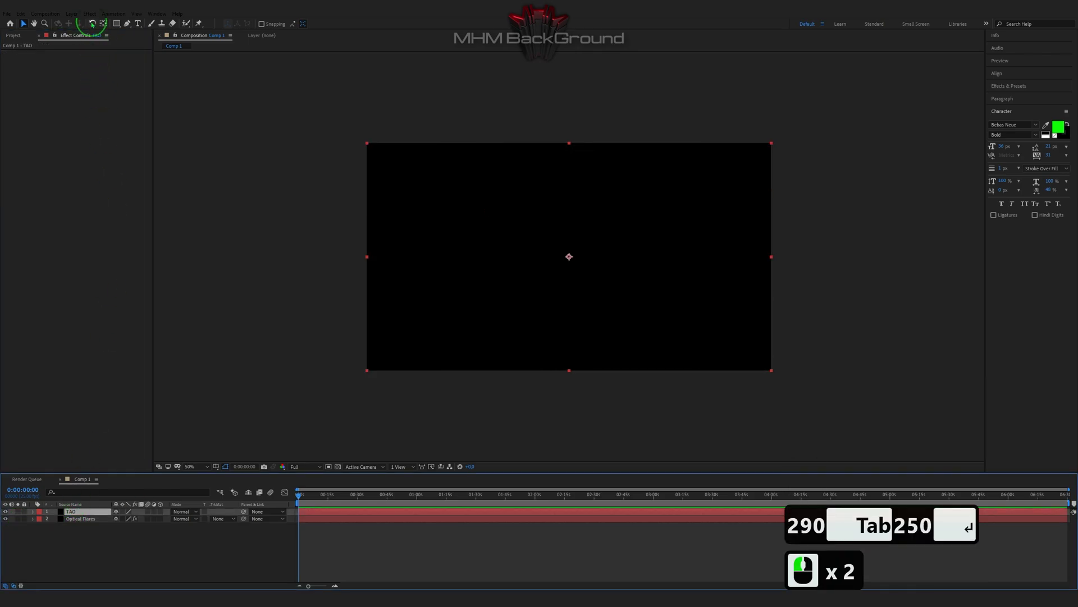
left_click(89, 14)
mouse_move(153, 330)
left_click(230, 422)
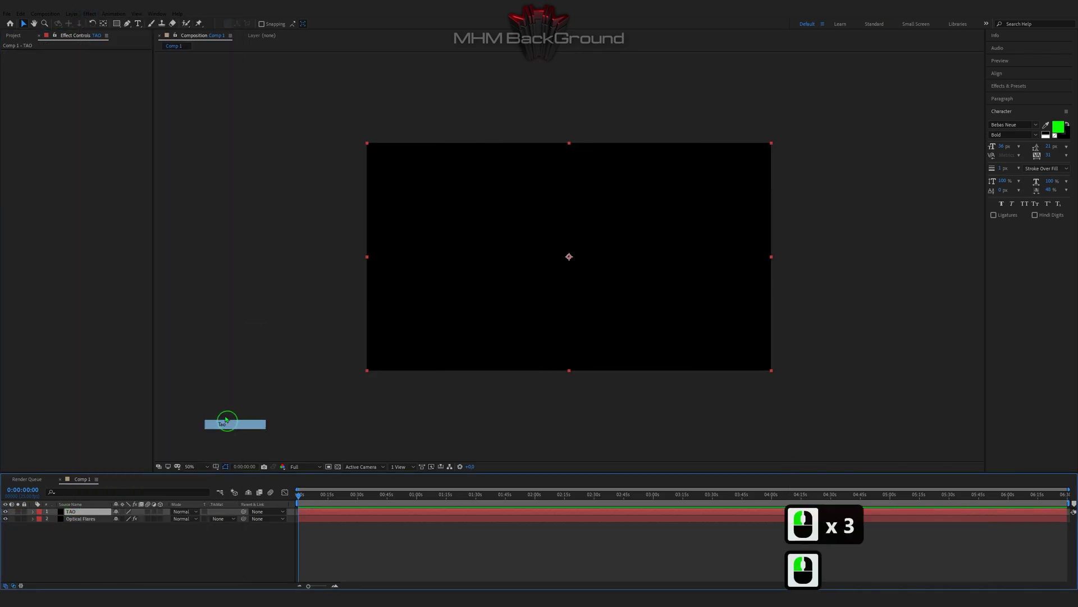
In Tao's Path Generator, set the circle path's Size to 0 and Rotate X to 217.
left_click(23, 84)
left_click(31, 91)
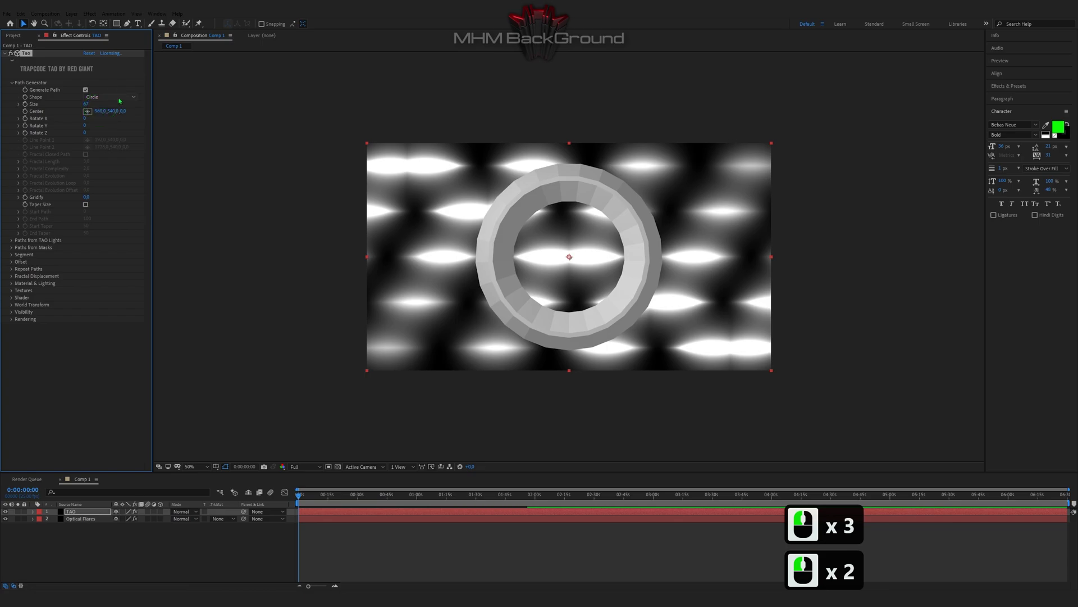
left_click(90, 104)
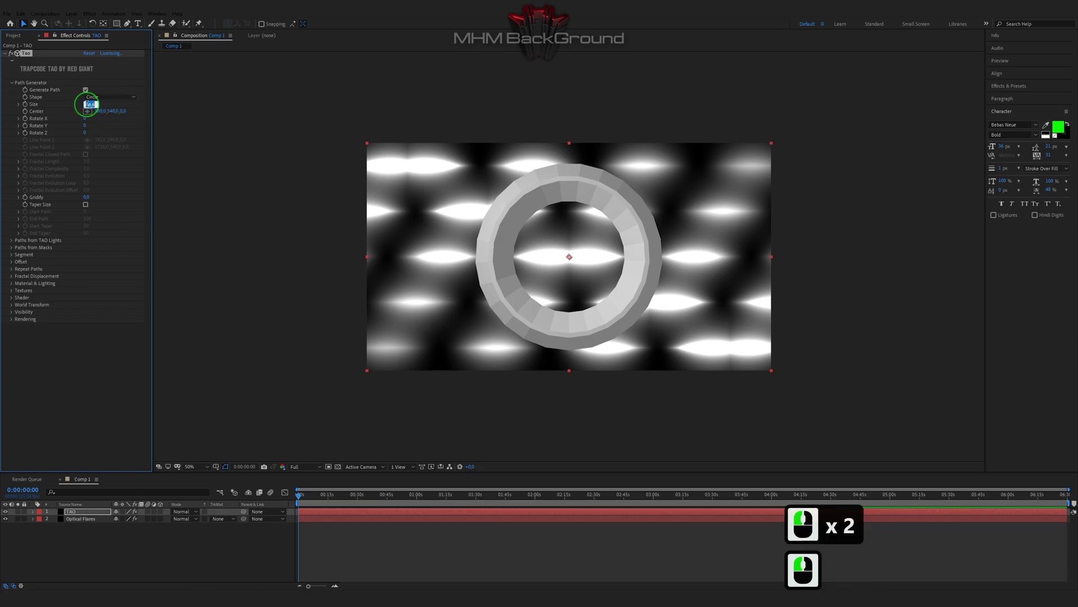
type("0")
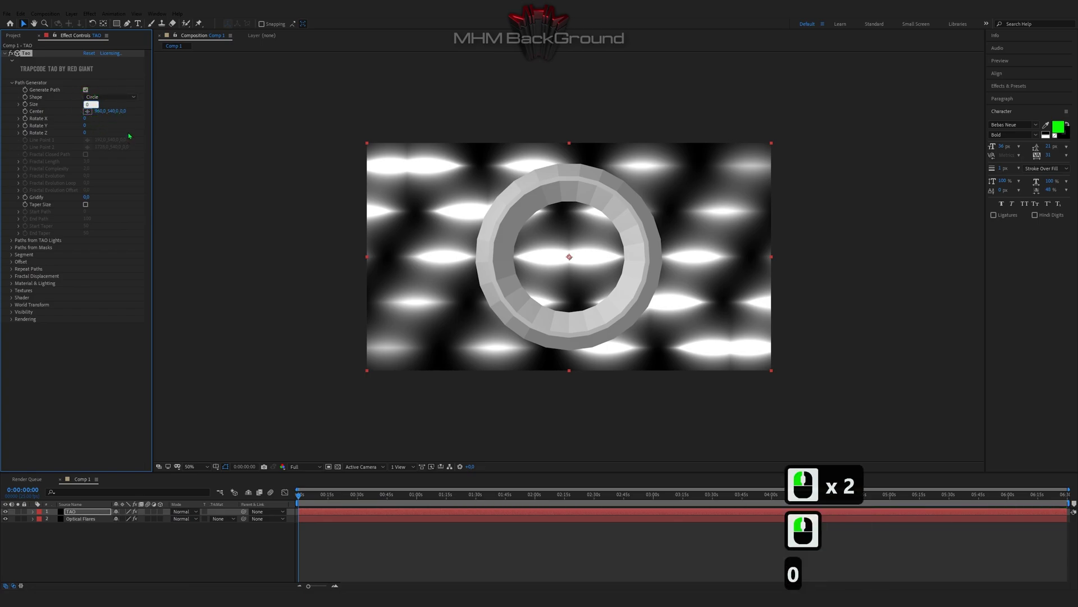
left_click(85, 119)
type("217")
left_click(115, 124)
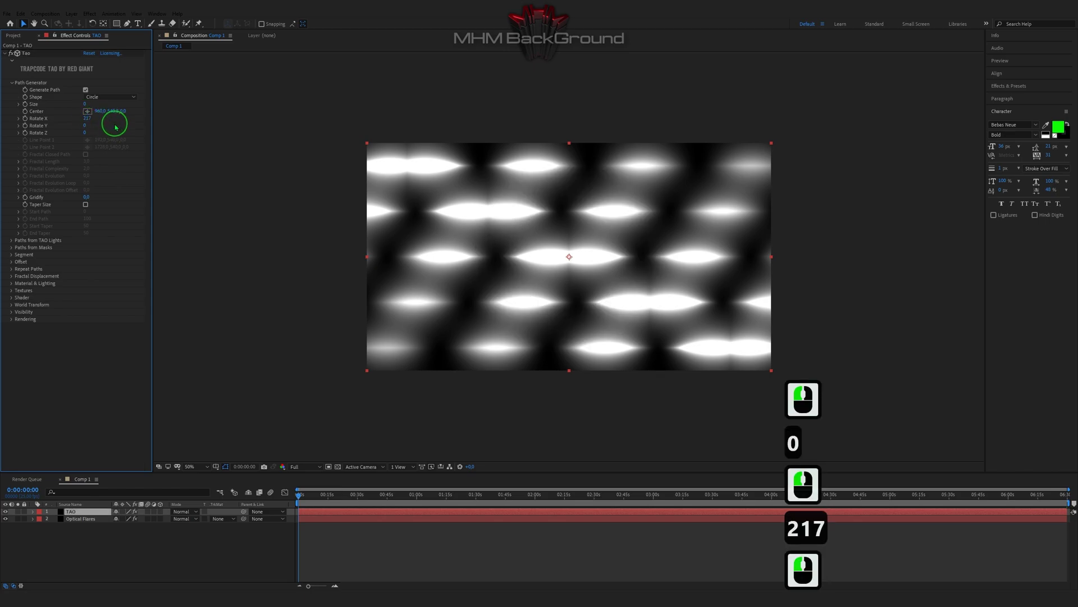
Set the Z value of the Tao path's Center to 599.
left_click(126, 112)
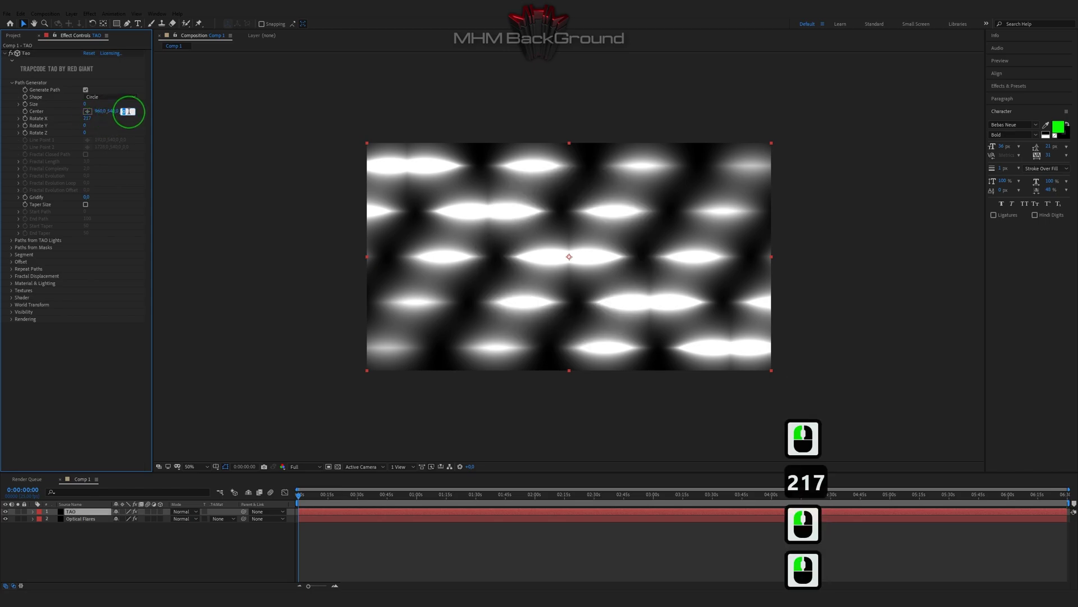
type("599")
left_click(129, 128)
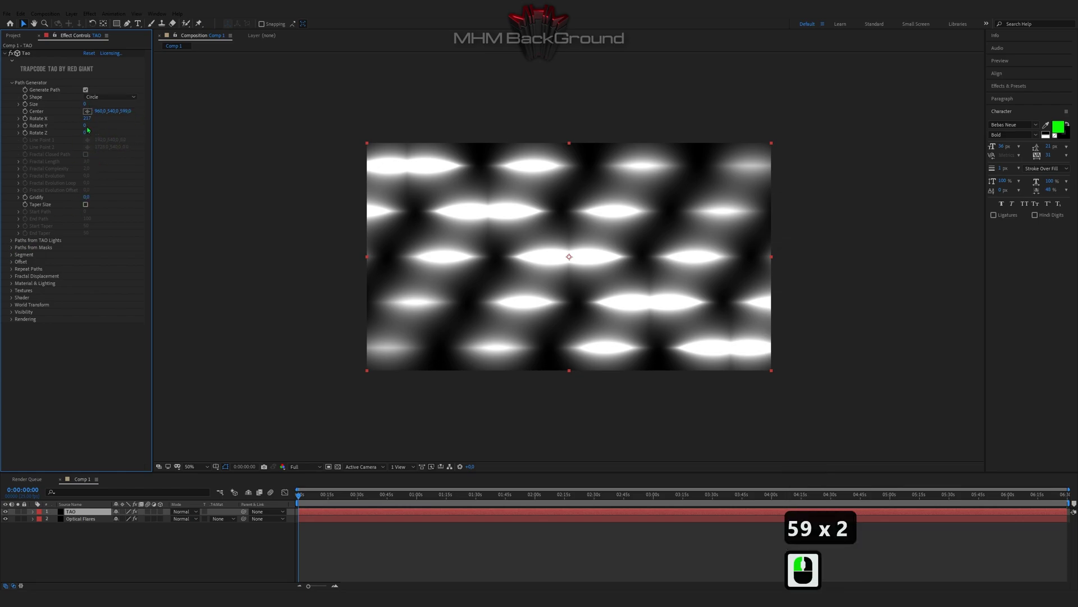
Animate the Tao path's Rotate Y with the expression time*1.
left_click(26, 125, "alt")
type("tim")
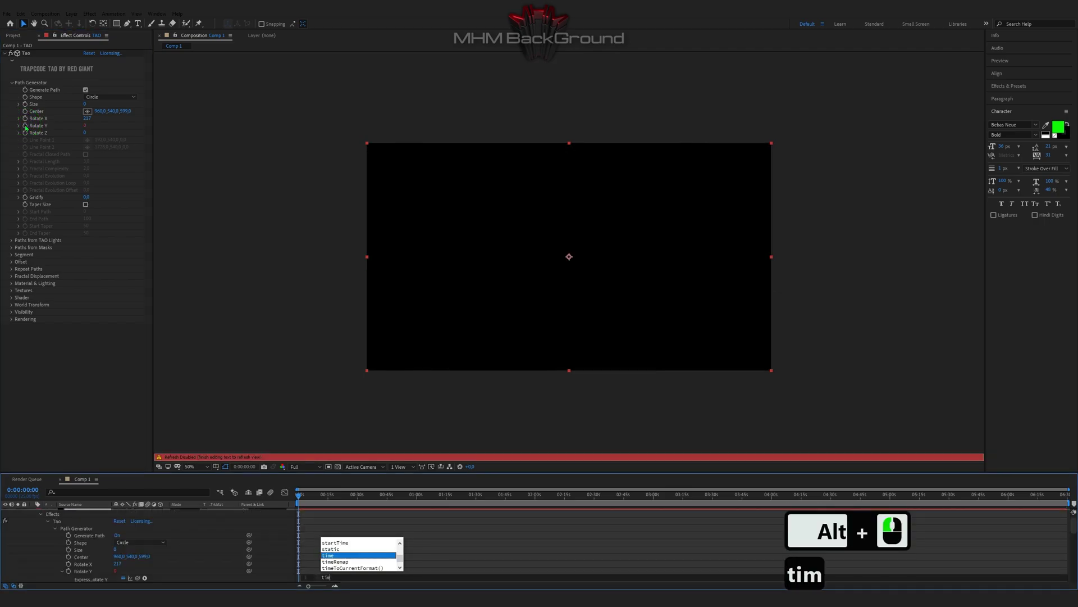
type("e*1")
left_click(344, 555)
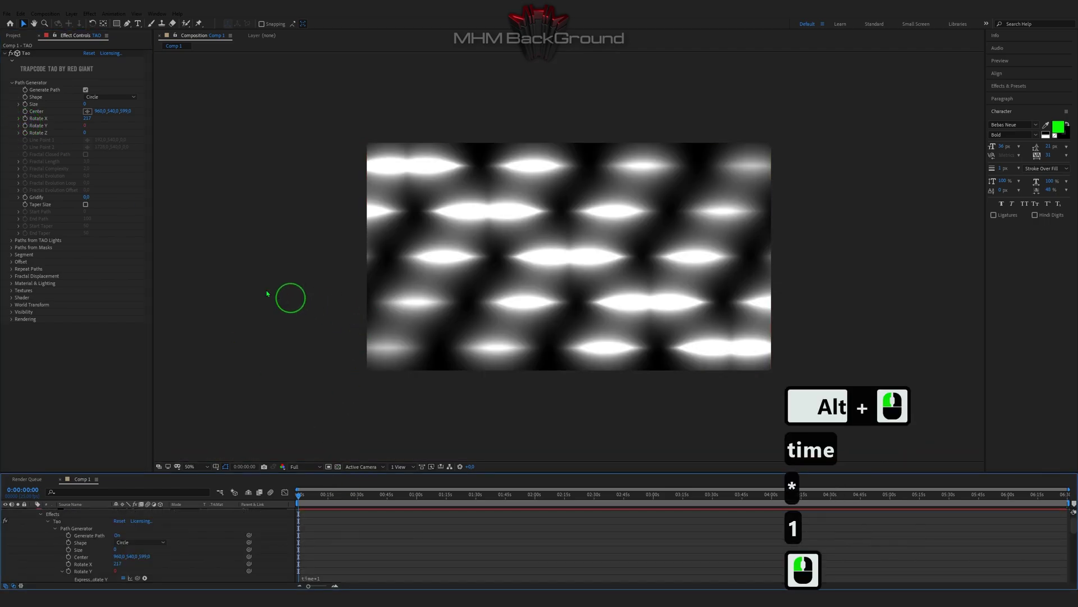
In Tao's Segment settings, choose Repeat Sphere as the Segment Mode with 1 segment and 246 sides.
left_click(12, 258)
left_click(99, 262)
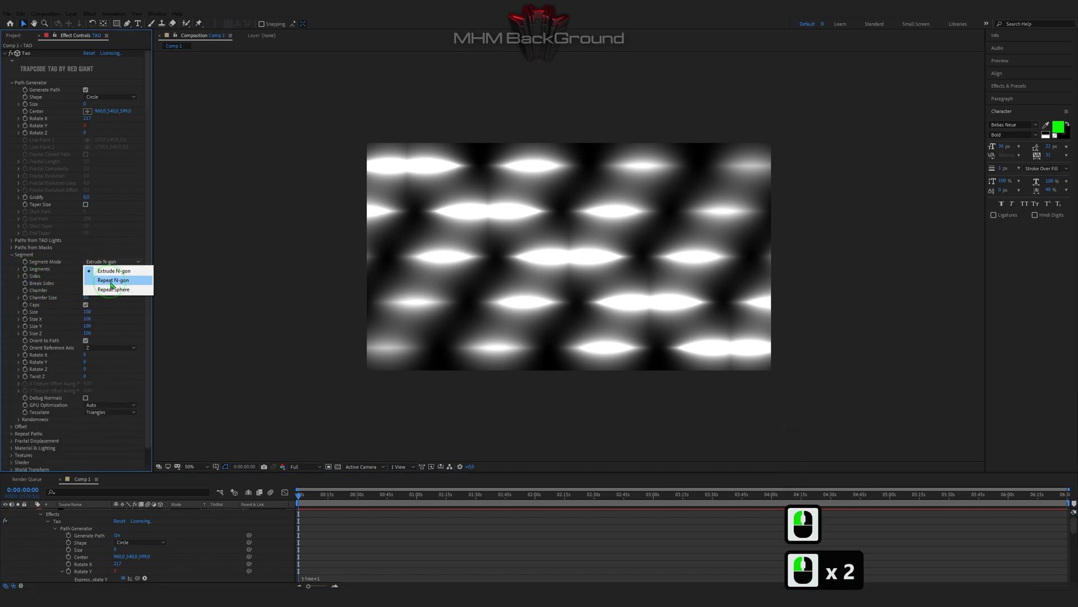
left_click(110, 290)
double_click(85, 269)
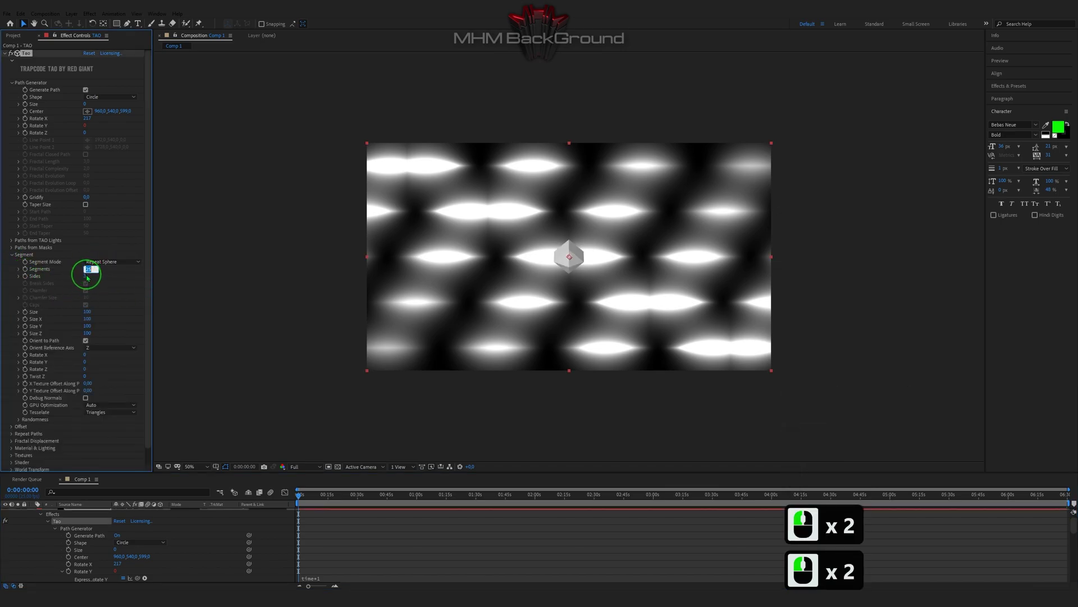
type("1246")
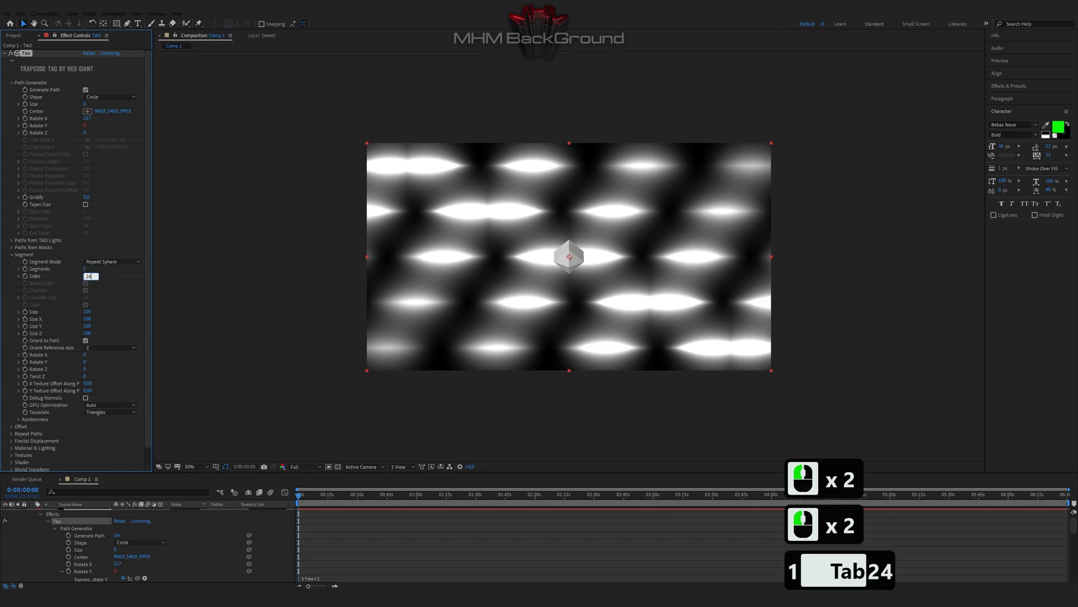
Set the Tao segment's Size to 768, with Size X and Size Z both at 940.
left_click(87, 312)
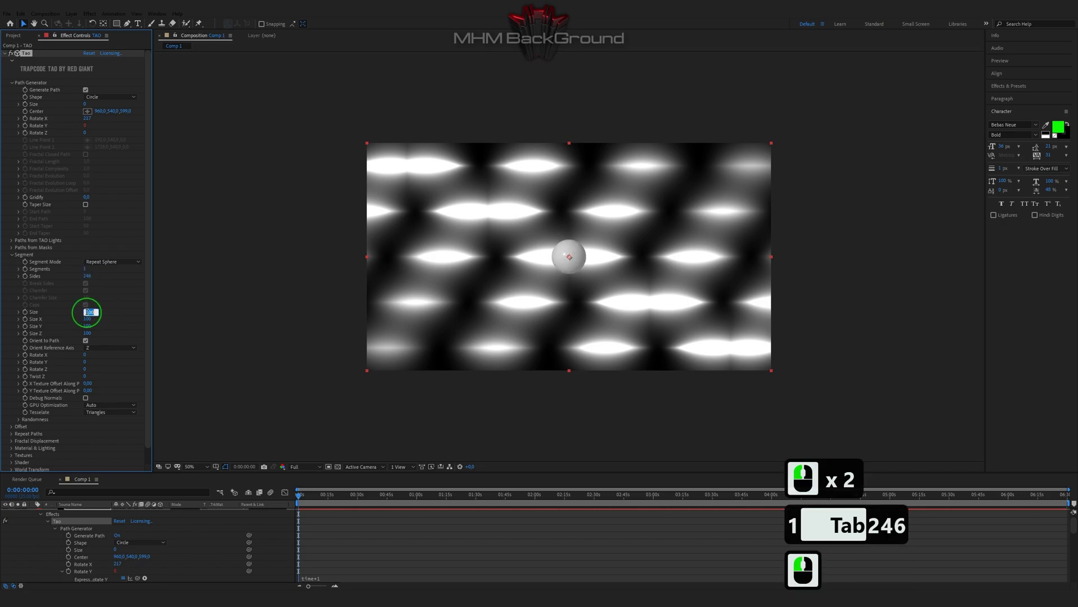
type("7")
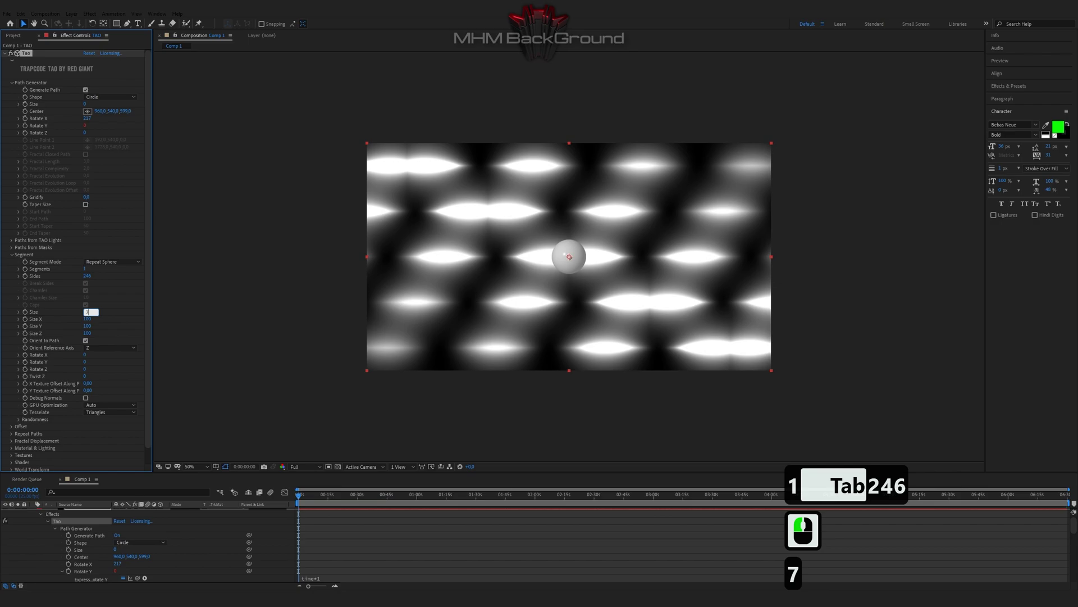
type("68")
key("Tab")
type("940")
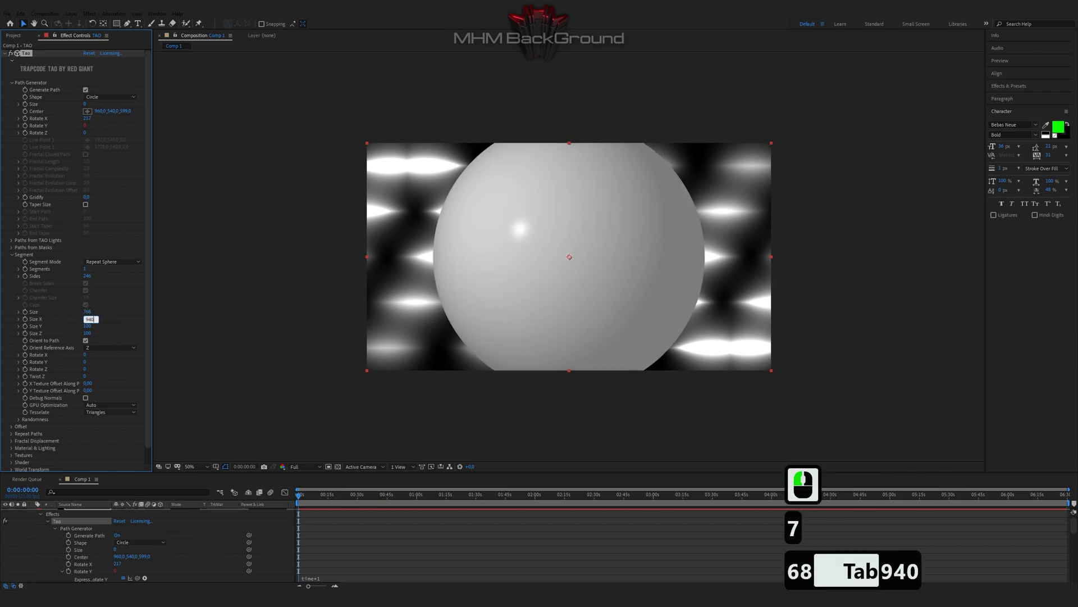
key("Tab")
key("Tab")
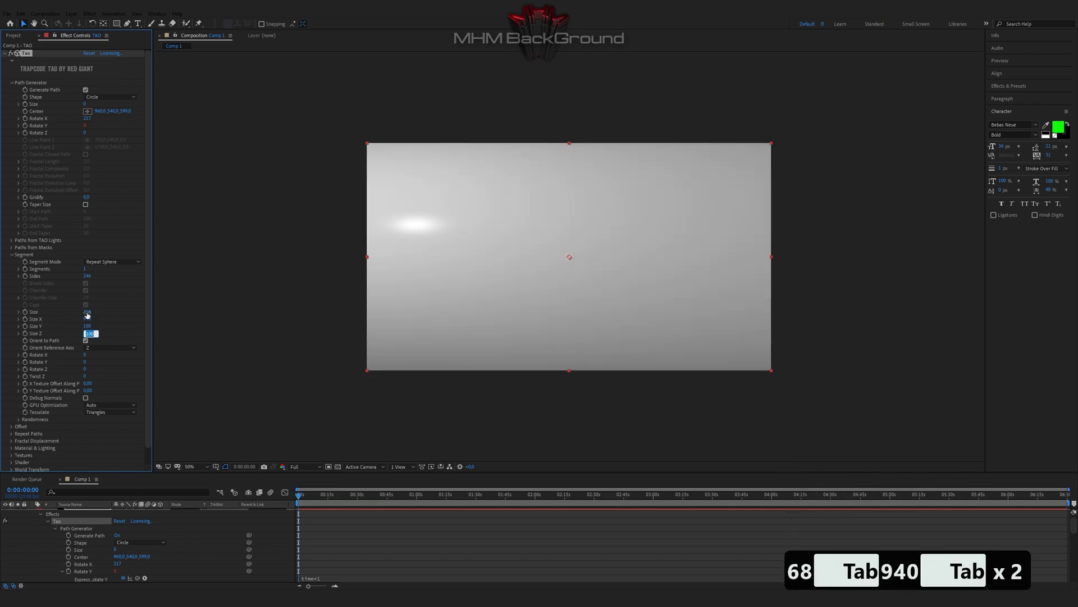
type("9")
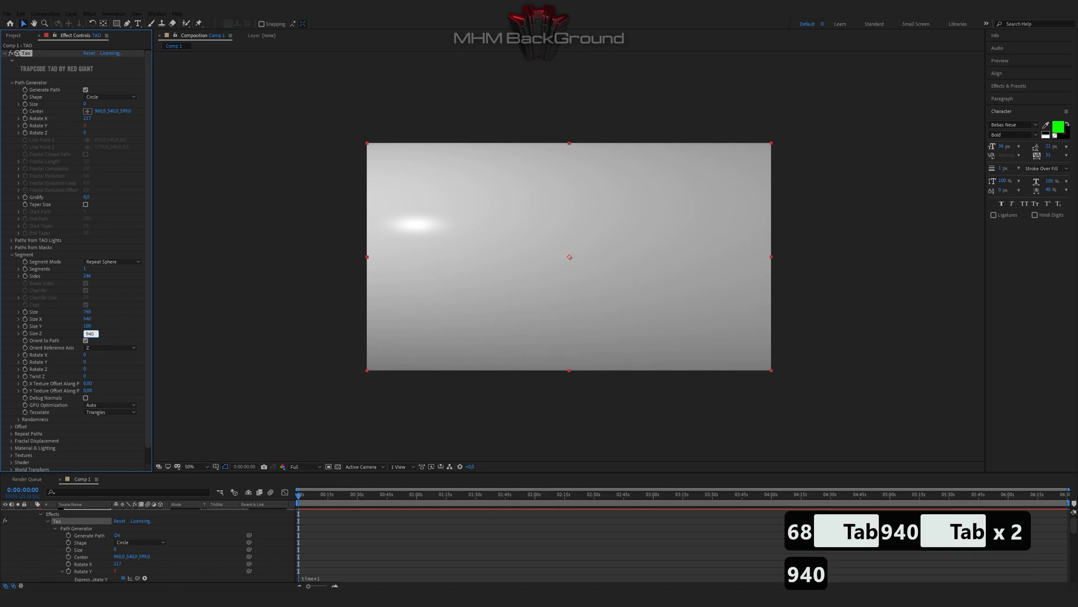
type("40")
key("Return")
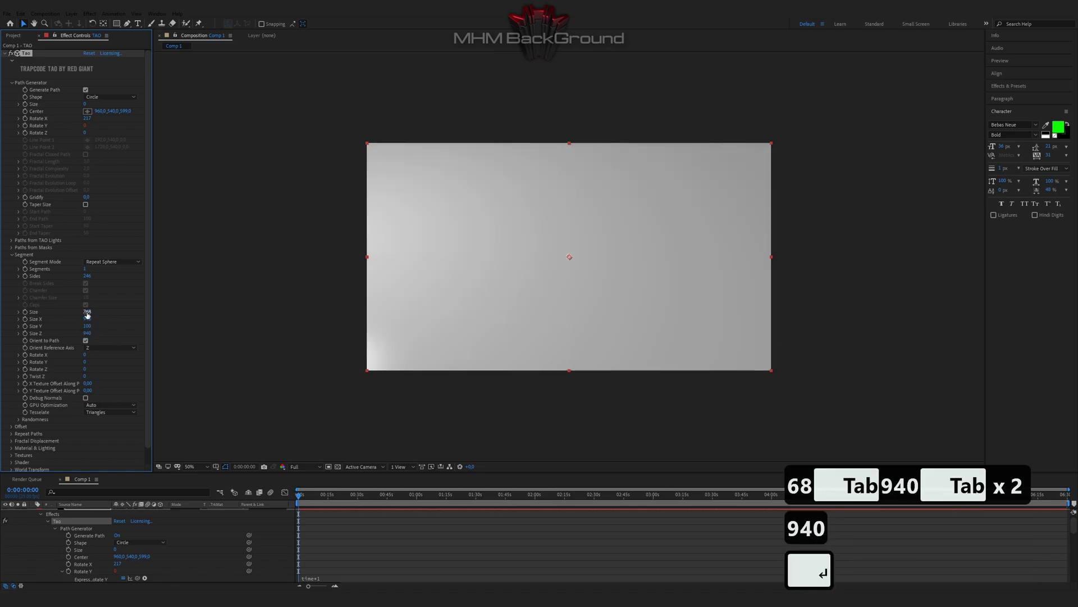
In Tao's Fractal Displacement, set the Amplitude to 164 and the Frequency to 584.
scroll(12, 427, "down", 2)
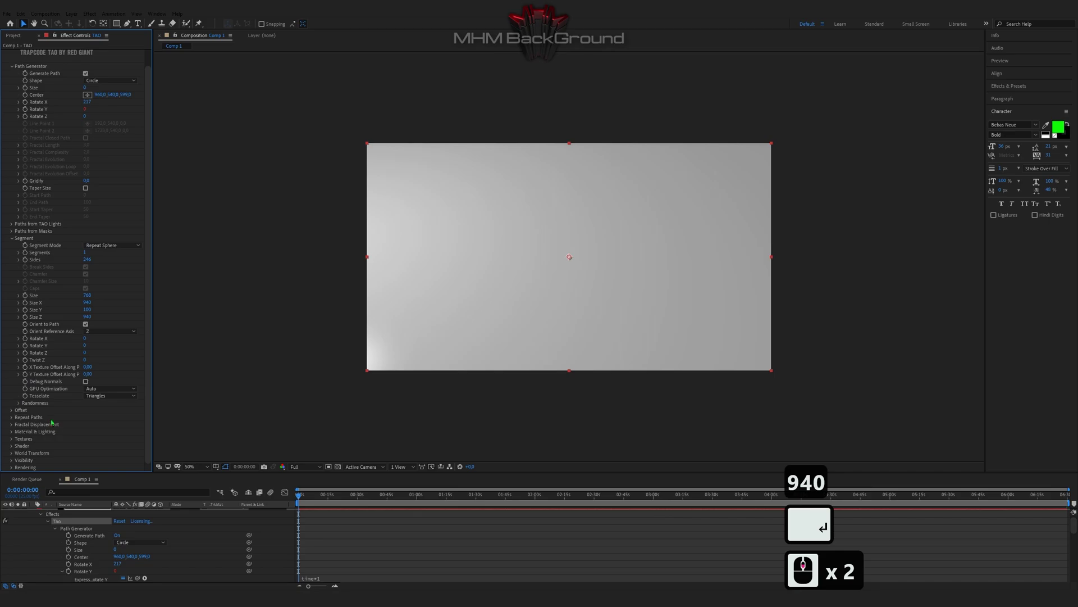
left_click(12, 426)
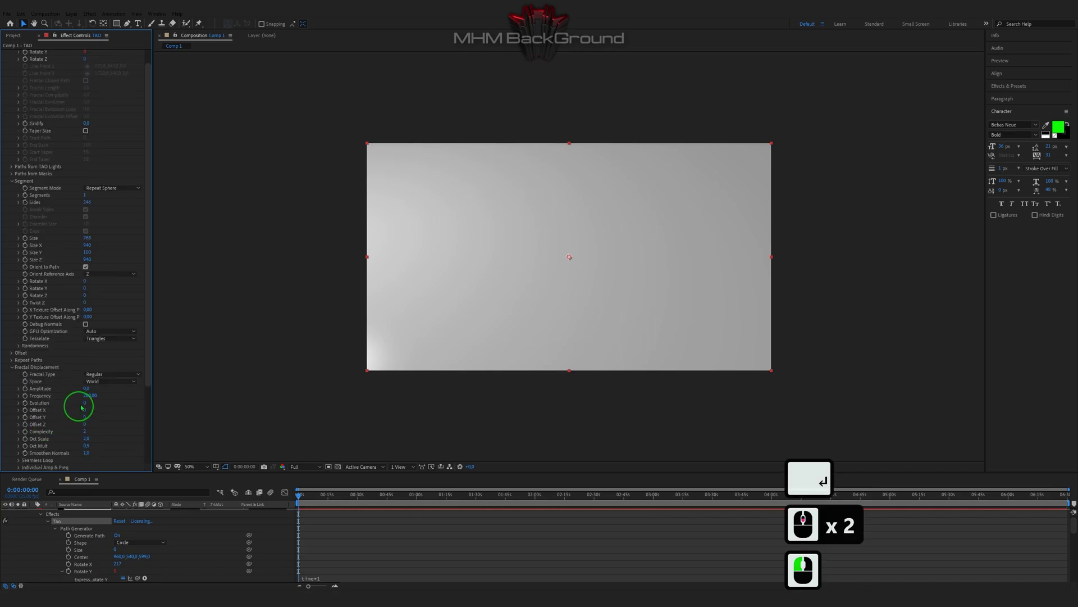
left_click(86, 390)
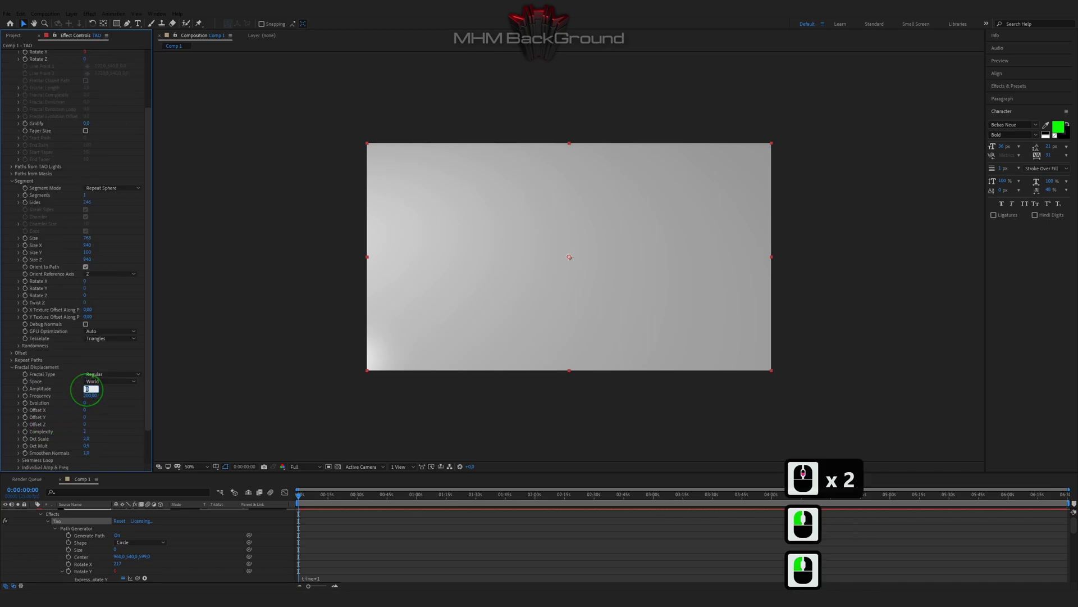
type("164")
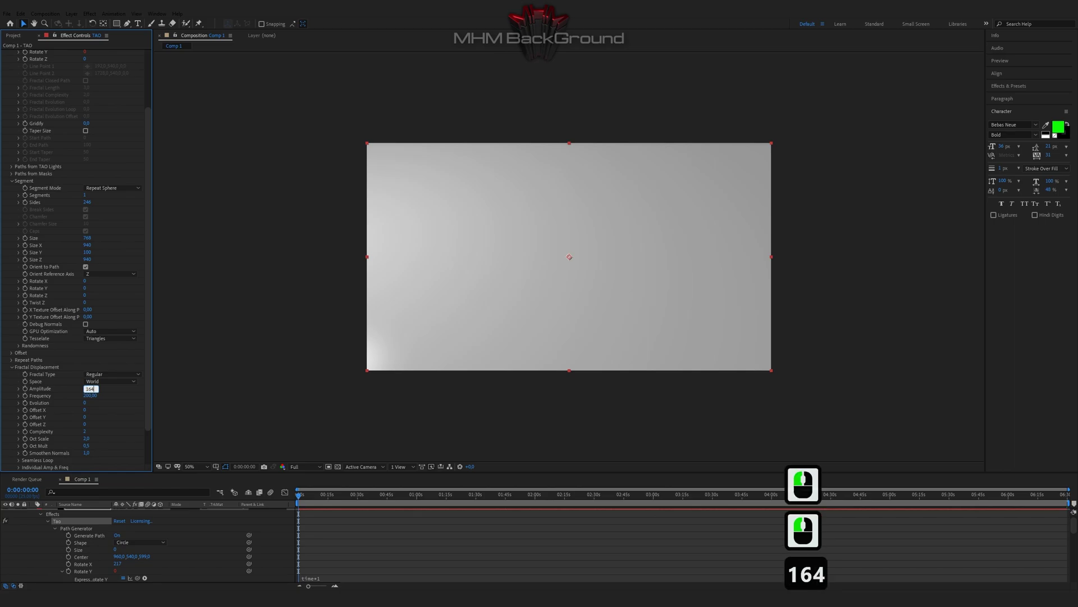
key("Tab")
type("5")
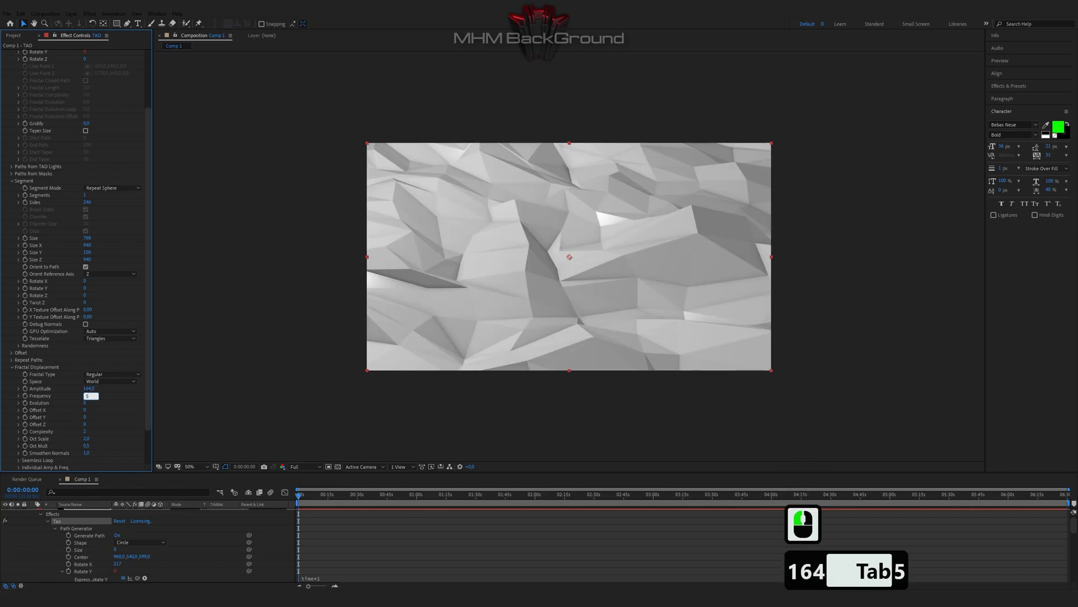
type("84")
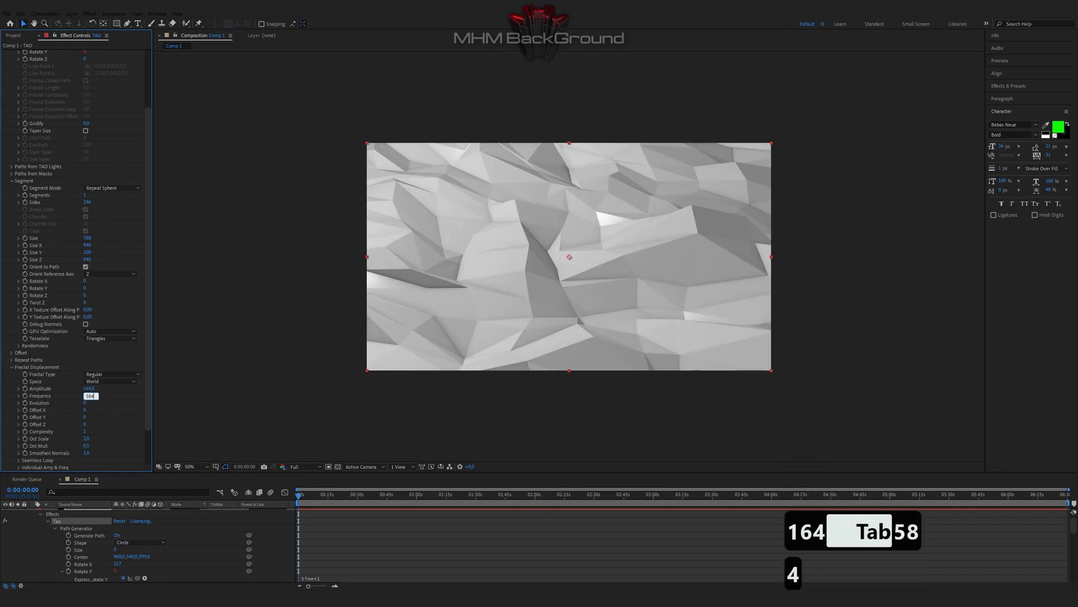
key("Return")
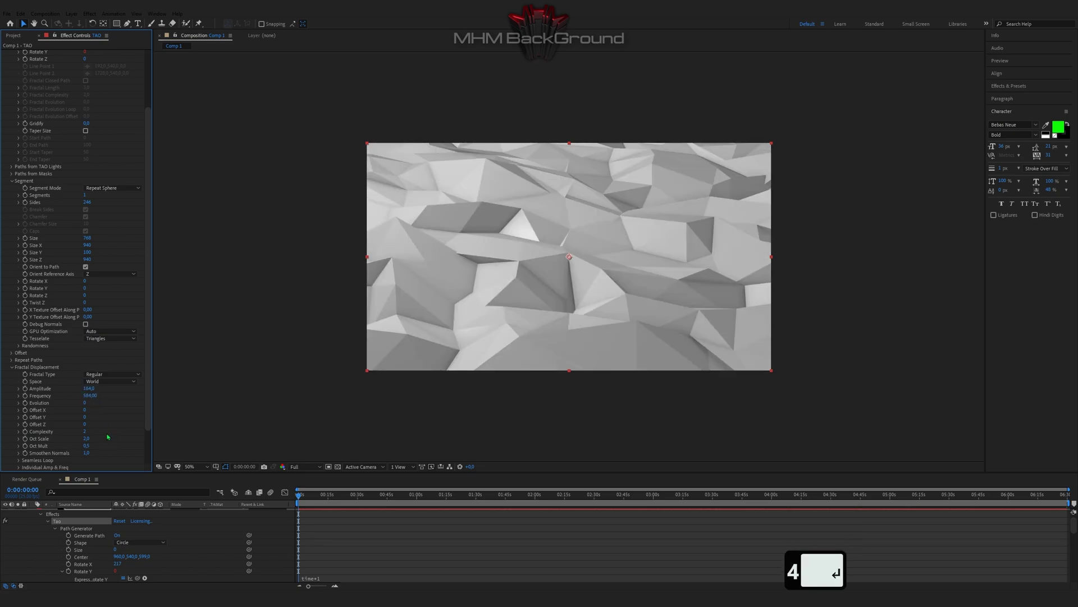
Set the fractal displacement's Oct Scale to 0 and briefly preview the animation.
left_click(87, 439)
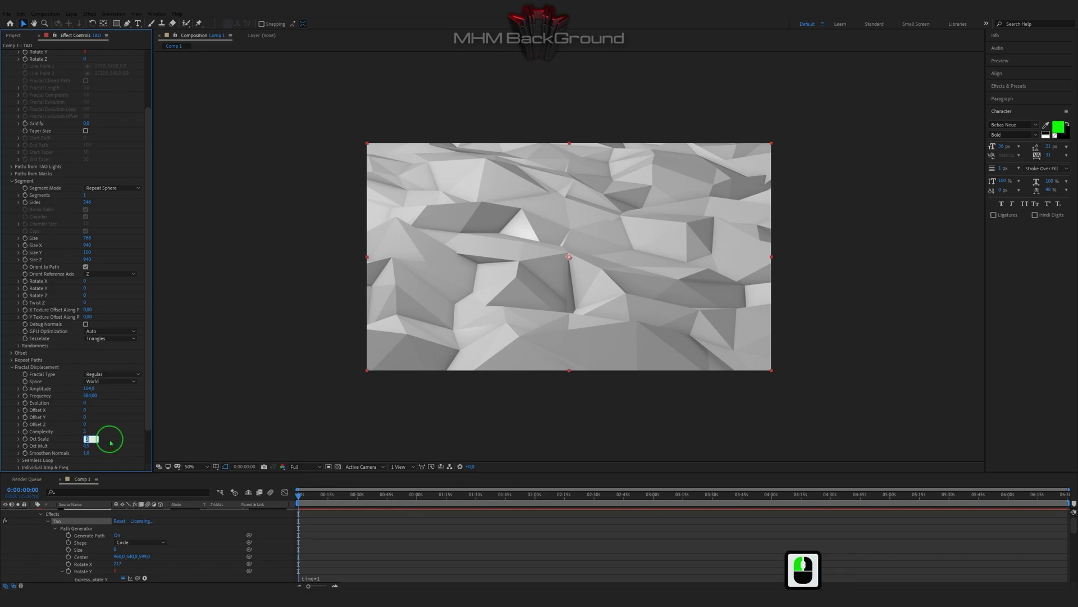
type("0")
left_click(111, 443)
key("space")
key("space")
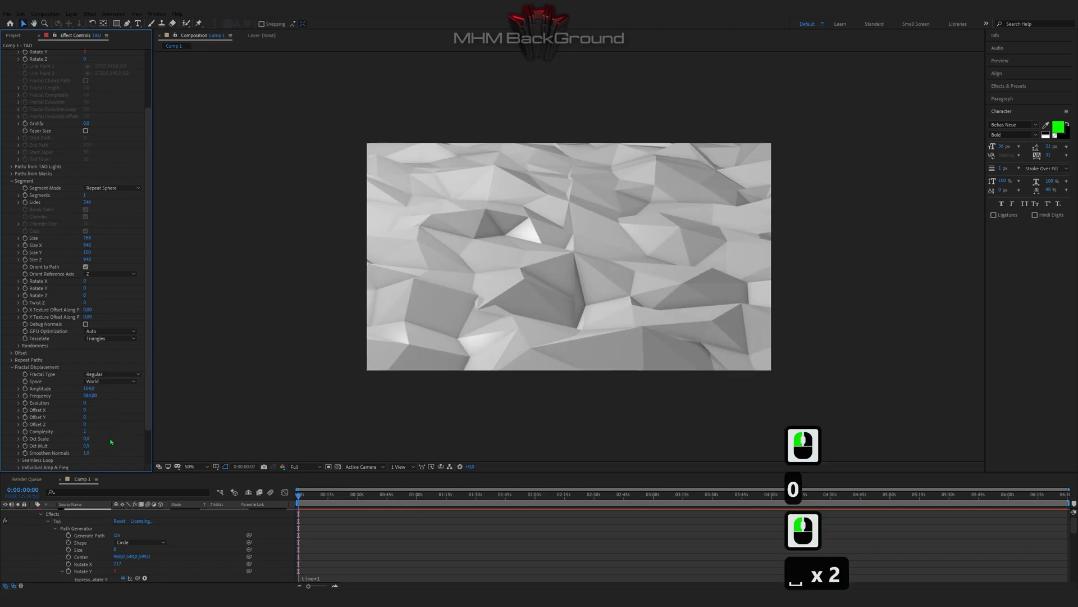
Set the individual fractal amplitudes to X 0, Y 324 and Z 0, and briefly preview the animation.
scroll(110, 442, "down", 2)
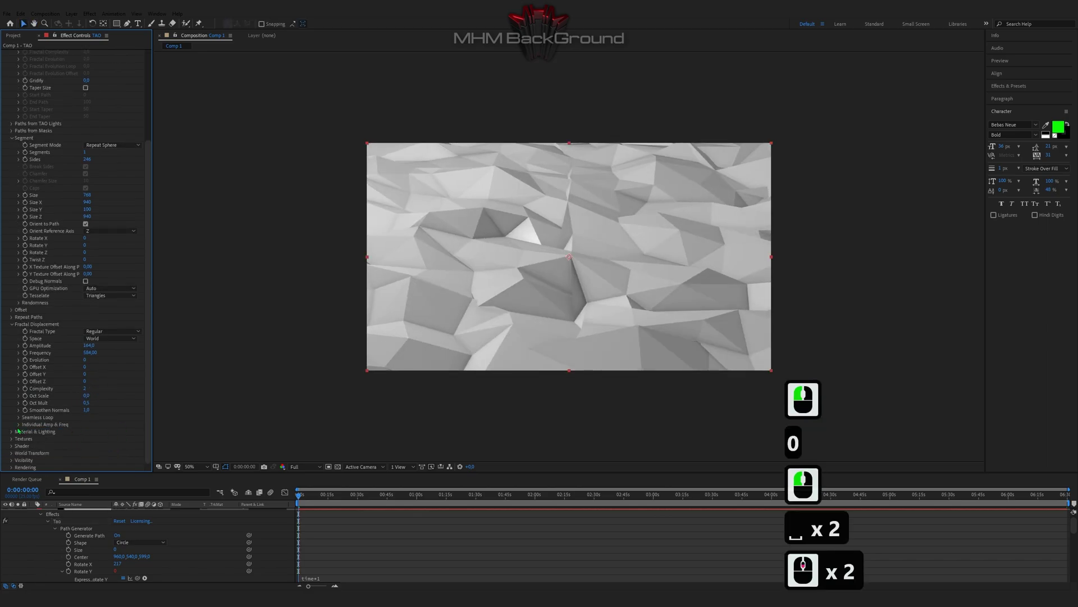
left_click(17, 425)
left_click(87, 431)
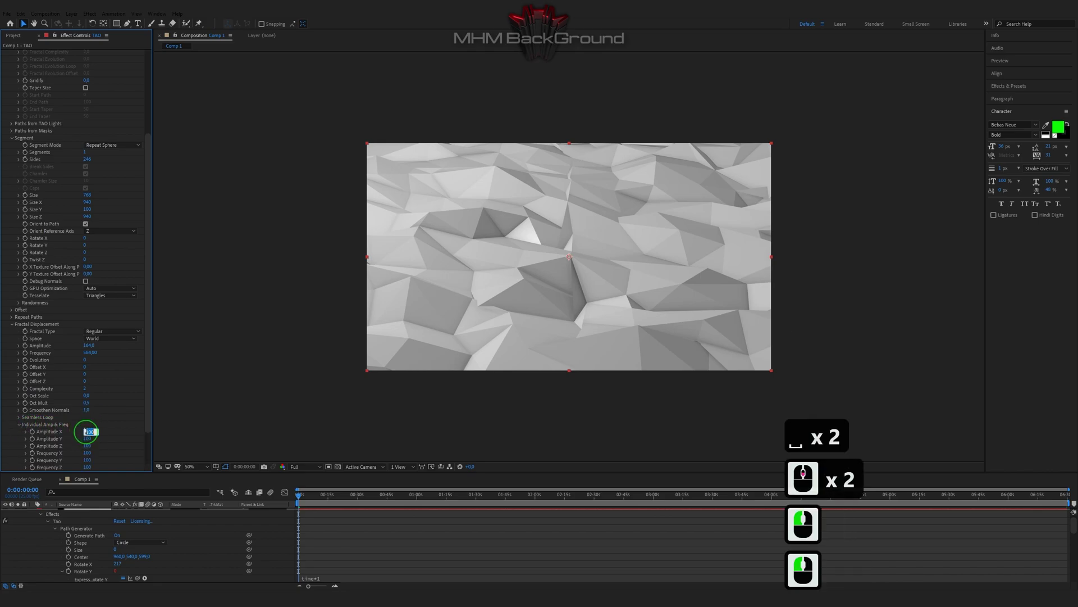
type("0")
key("Tab")
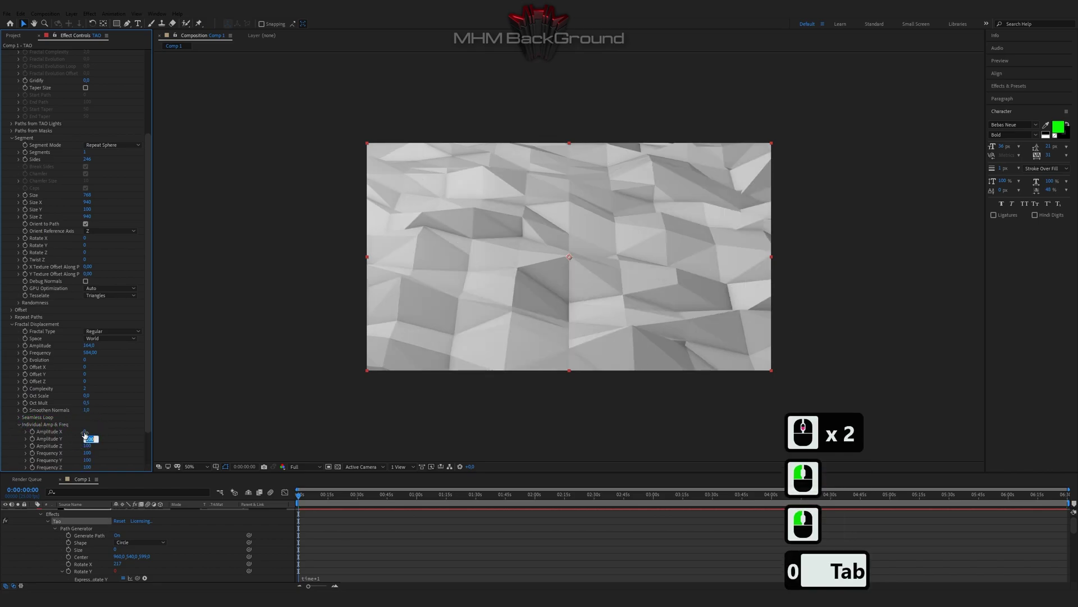
type("324")
key("Tab")
type("0")
key("Return")
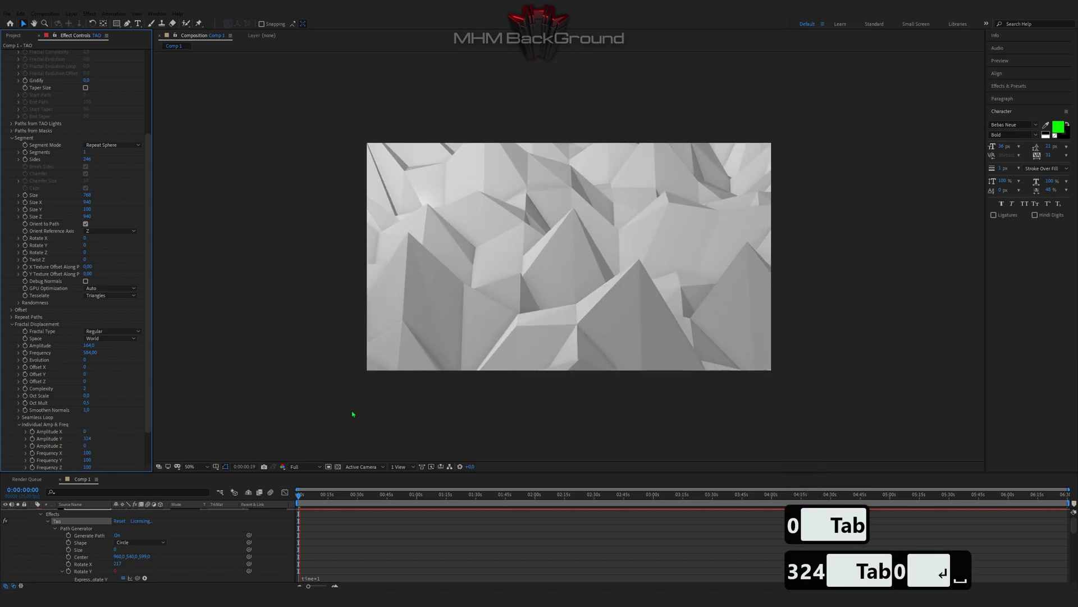
key("space")
In Tao's Material & Lighting, set the material Color to orange FF8A00.
scroll(93, 429, "down", 4)
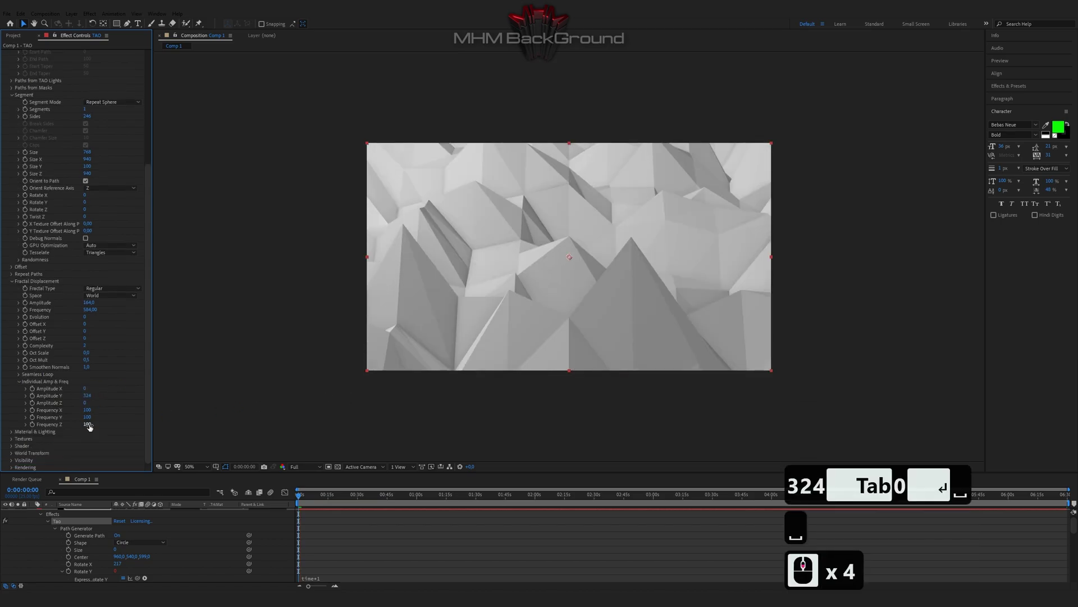
left_click(13, 433)
left_click(88, 360)
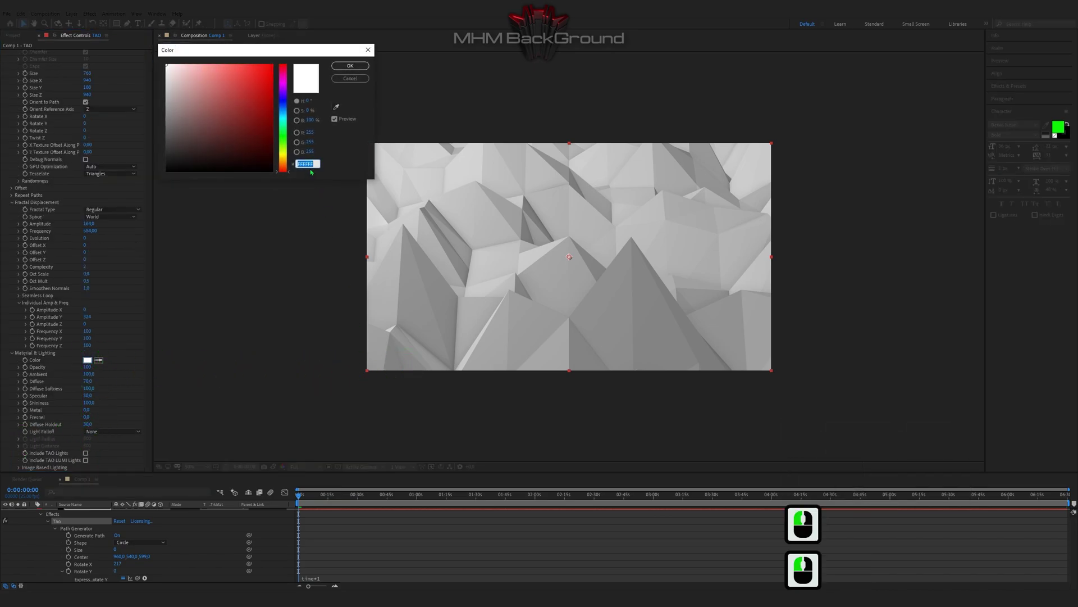
type("ff")
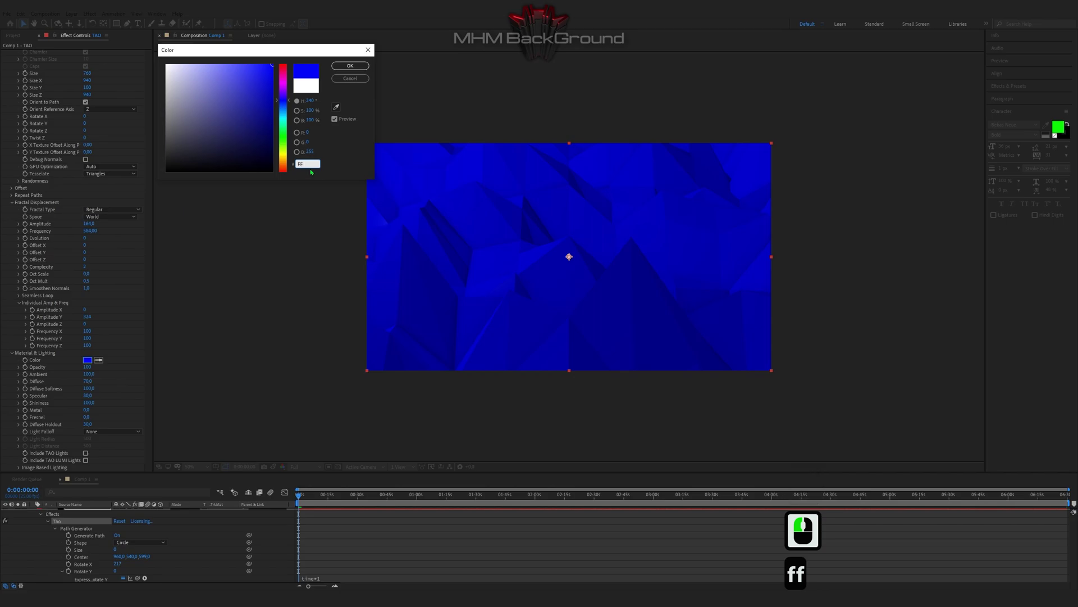
type("8a00")
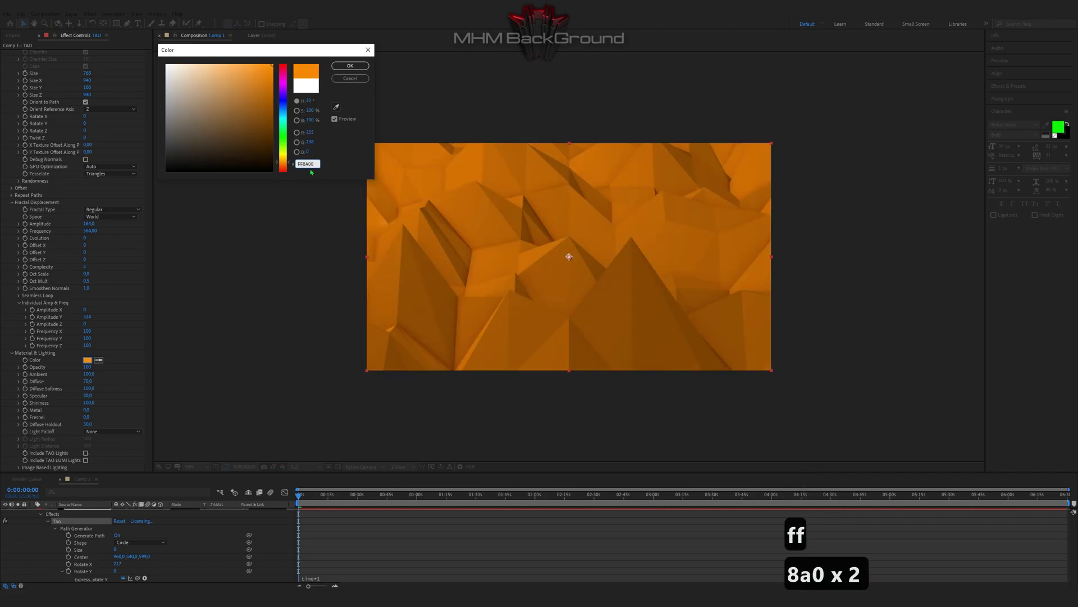
left_click(350, 65)
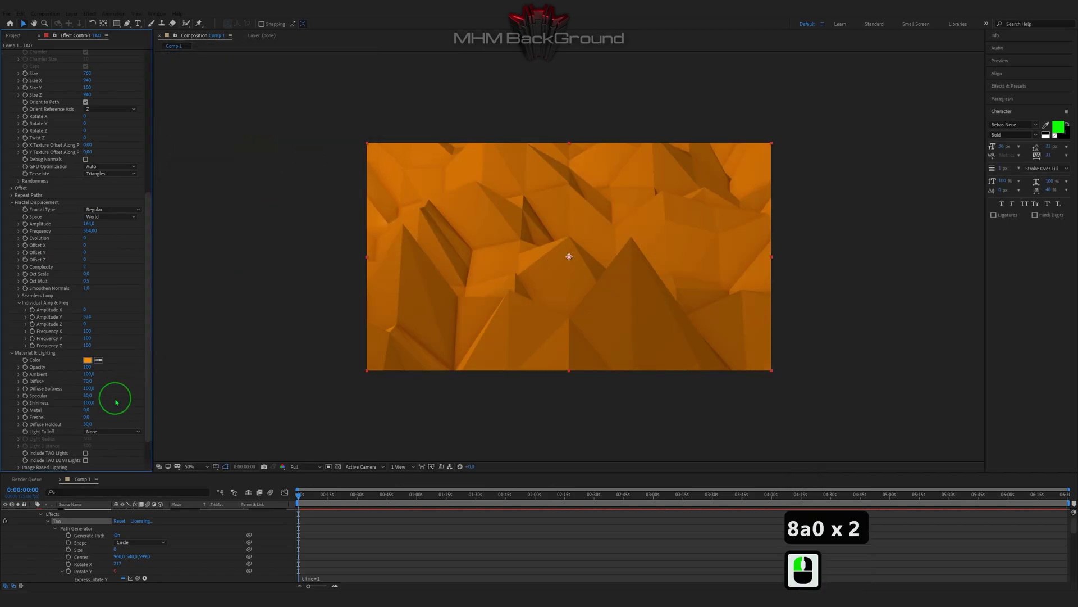
In Image Based Lighting, set the Reflection Environment to the Optical Flares layer, sourced from Effects & Masks.
scroll(98, 412, "down", 5)
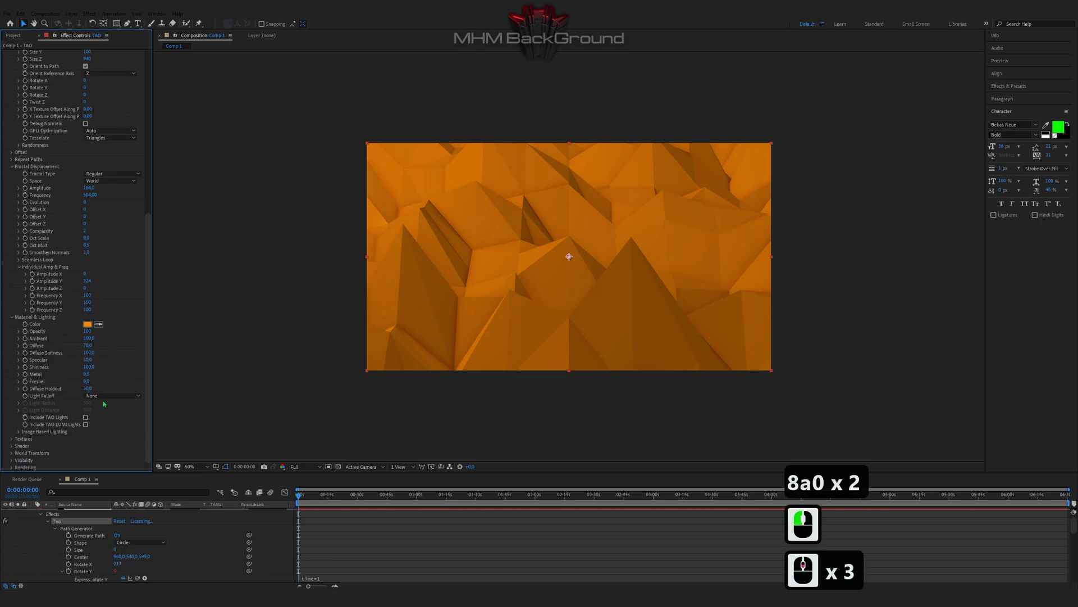
left_click(19, 432)
scroll(107, 429, "down", 2)
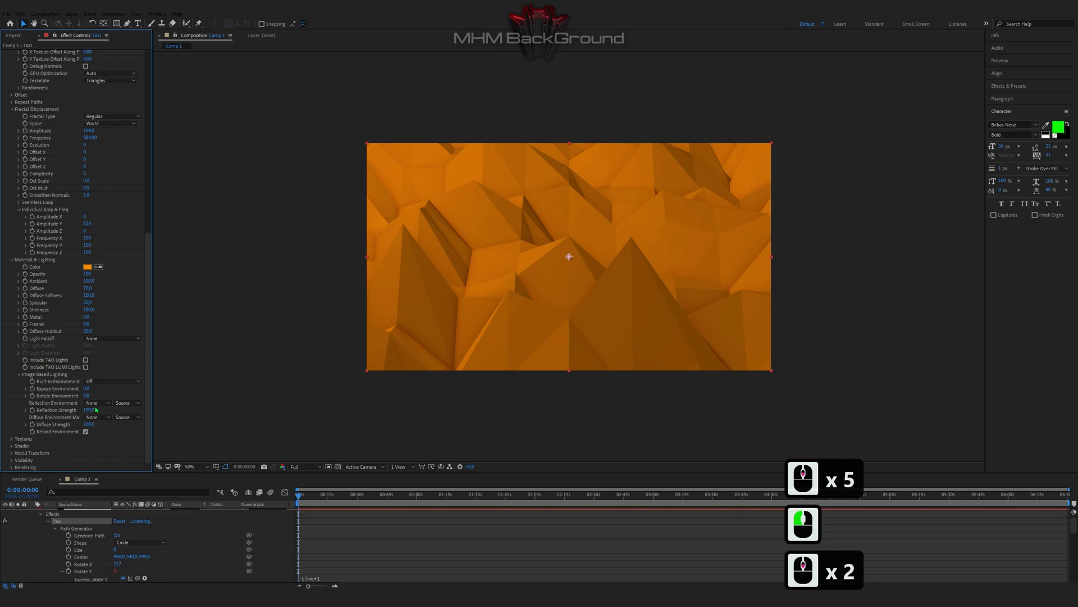
left_click(93, 403)
left_click(100, 418)
left_click(126, 403)
left_click(147, 431)
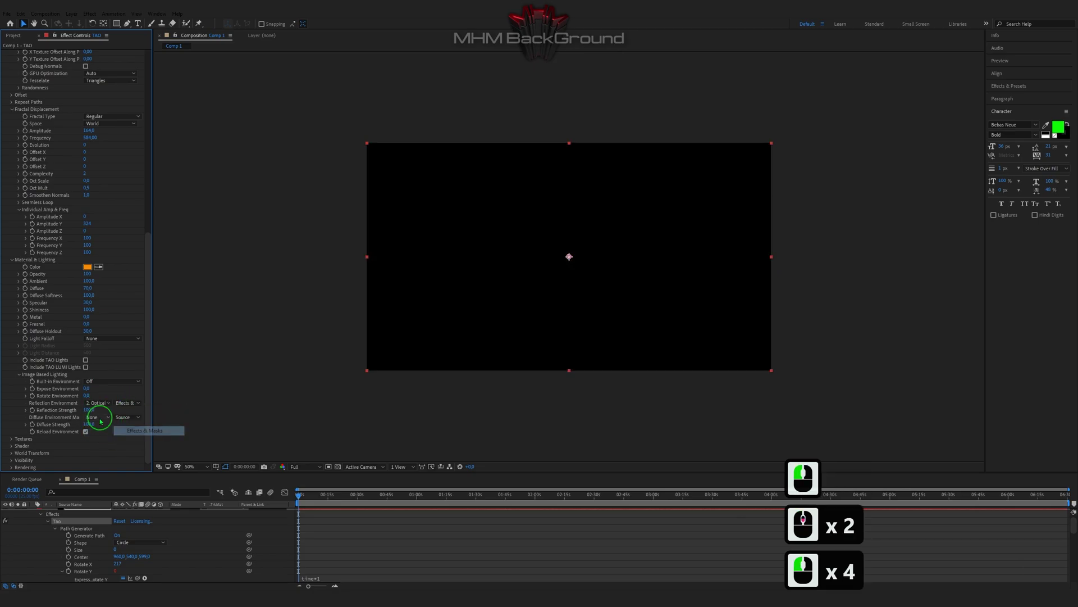
Set the Diffuse Environment Map to the Optical Flares layer, sourced from Effects & Masks.
left_click(100, 421)
left_click(121, 423)
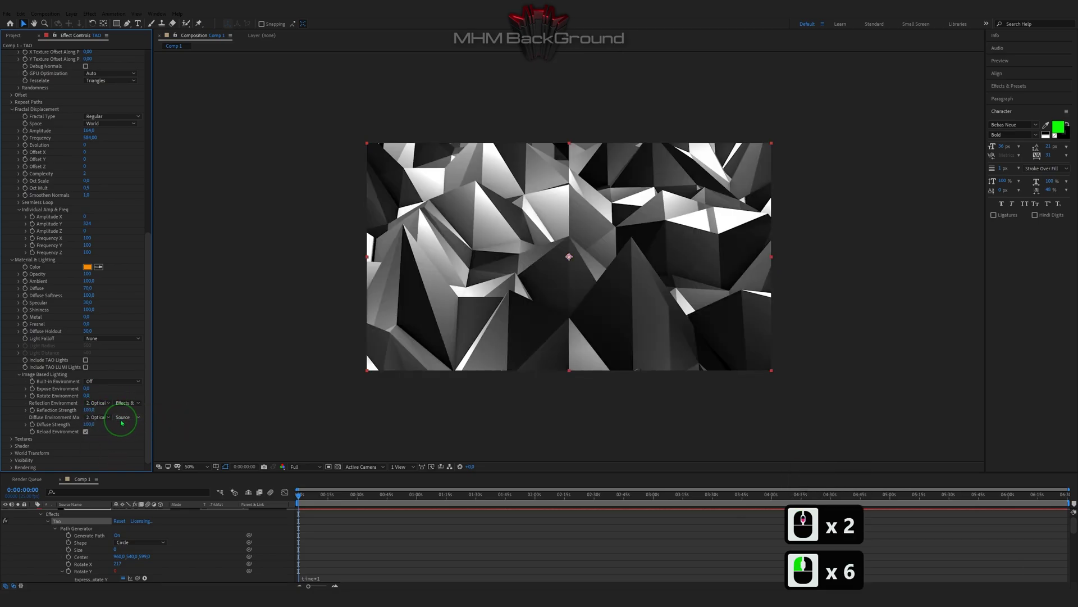
left_click(131, 448)
In Tao's Shader settings, set the Second Pass to Wireframe with an SP Line Size of 2.2.
scroll(127, 450, "down", 2)
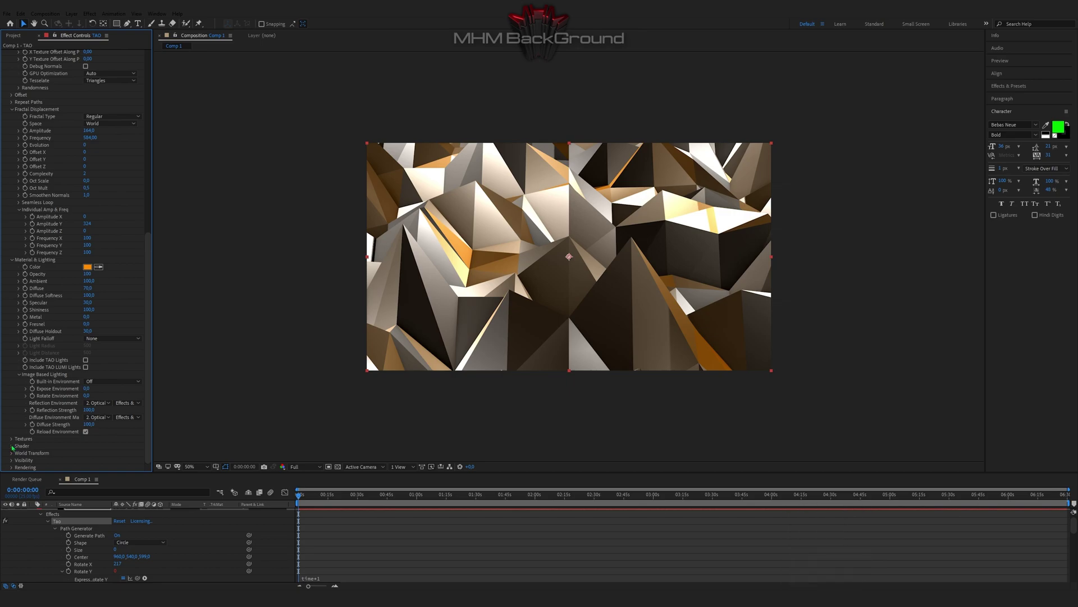
left_click(12, 447)
scroll(55, 445, "down", 2)
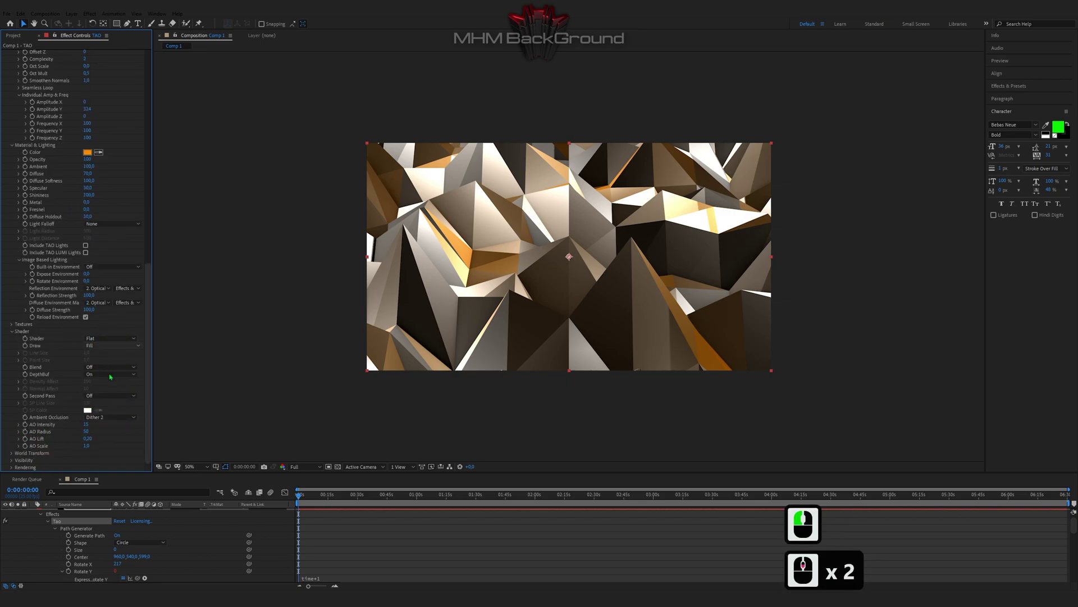
left_click(101, 395)
left_click(94, 409)
left_click(88, 402)
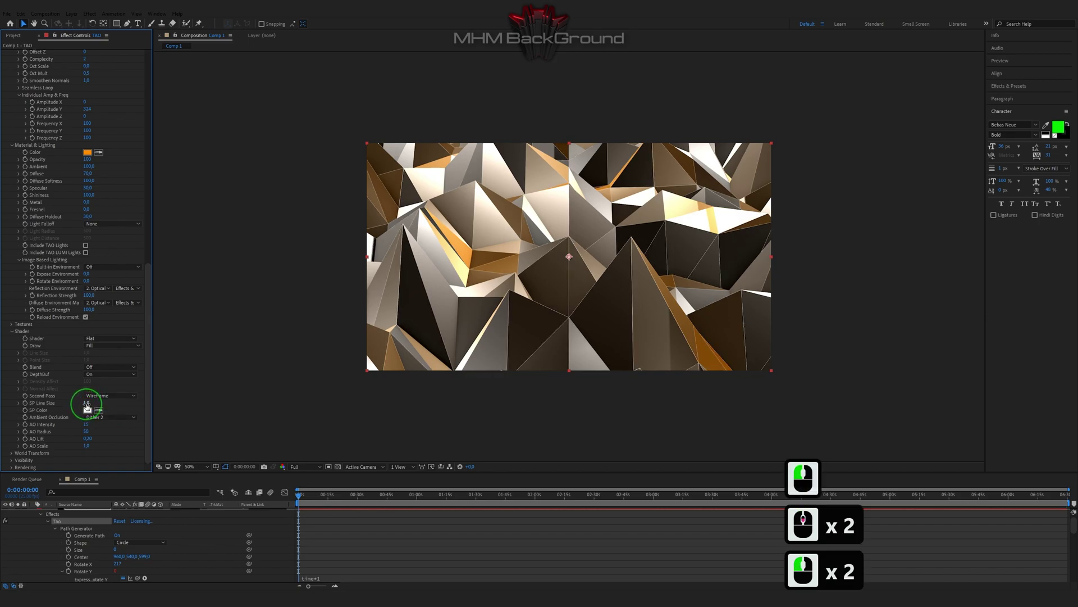
type("2.2")
key("Return")
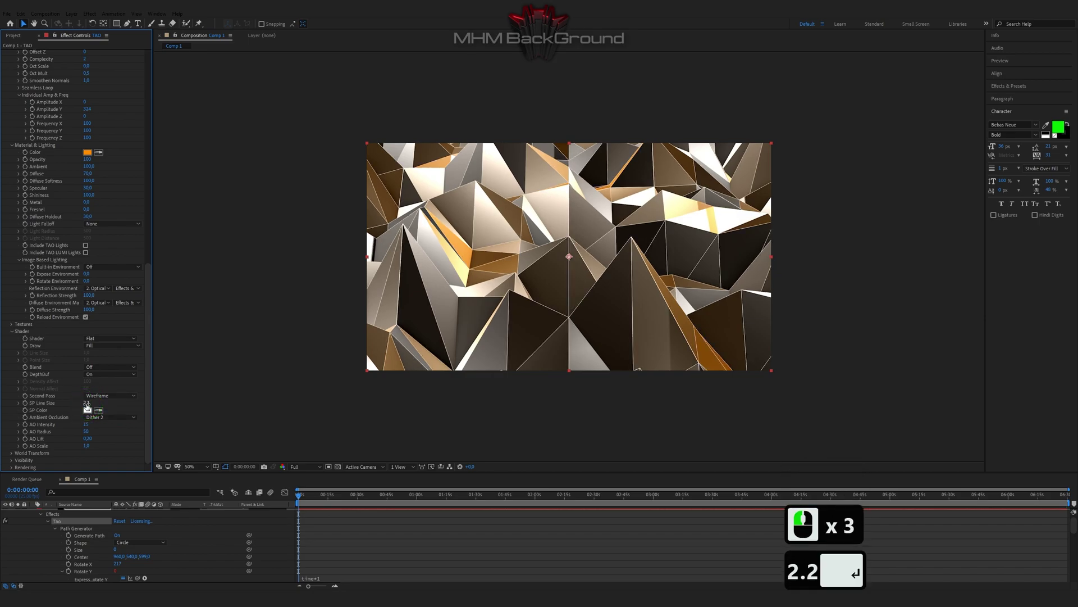
Set the SP Color of Tao's second-pass wireframe to black.
left_click(88, 411)
left_click_drag(243, 159, 309, 193)
left_click(349, 66)
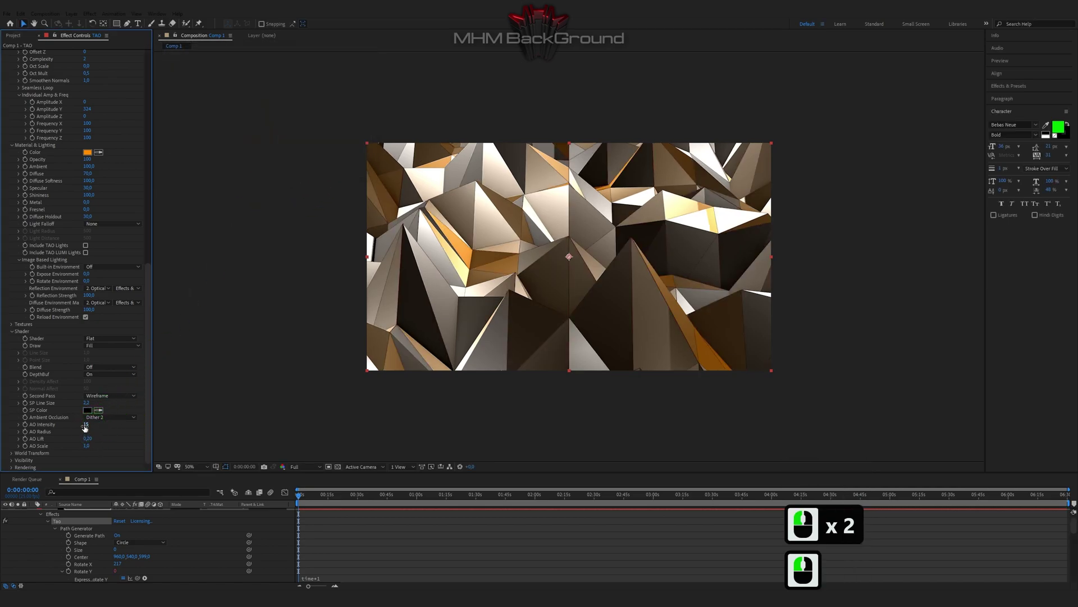
In Tao's Shader settings, set AO Intensity to 170 and AO Radius to 195, and preview the animation.
left_click(87, 425)
type("170")
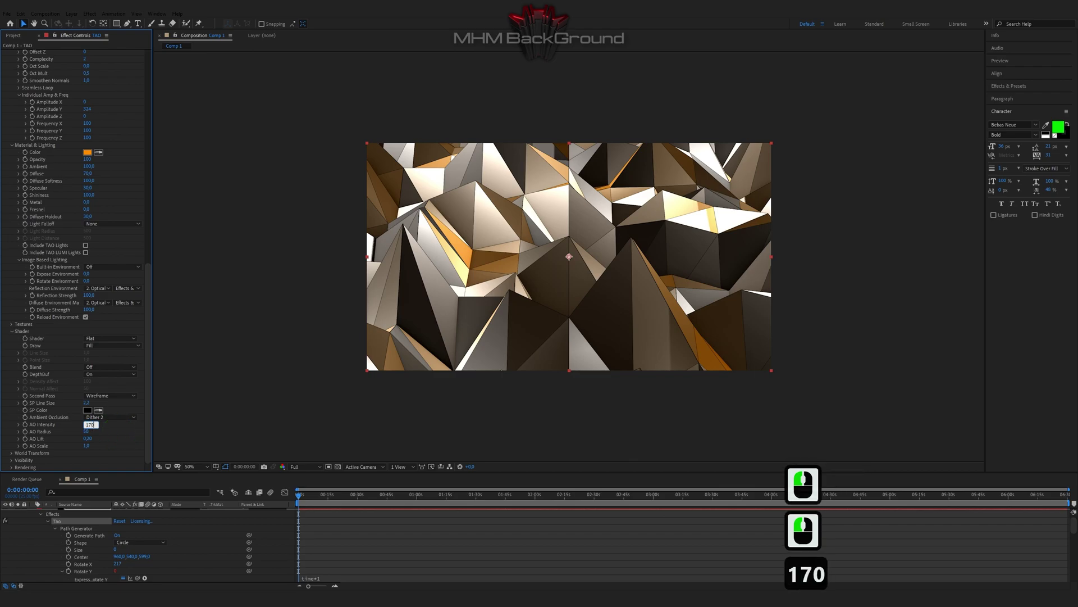
key("Tab")
type("19")
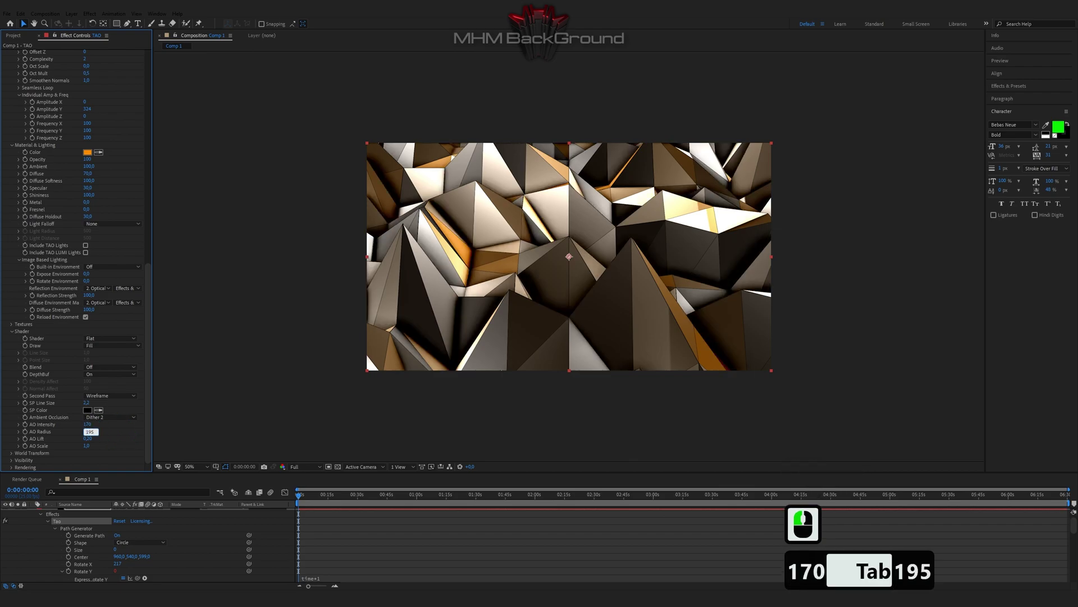
type("5")
key("Return")
key("space")
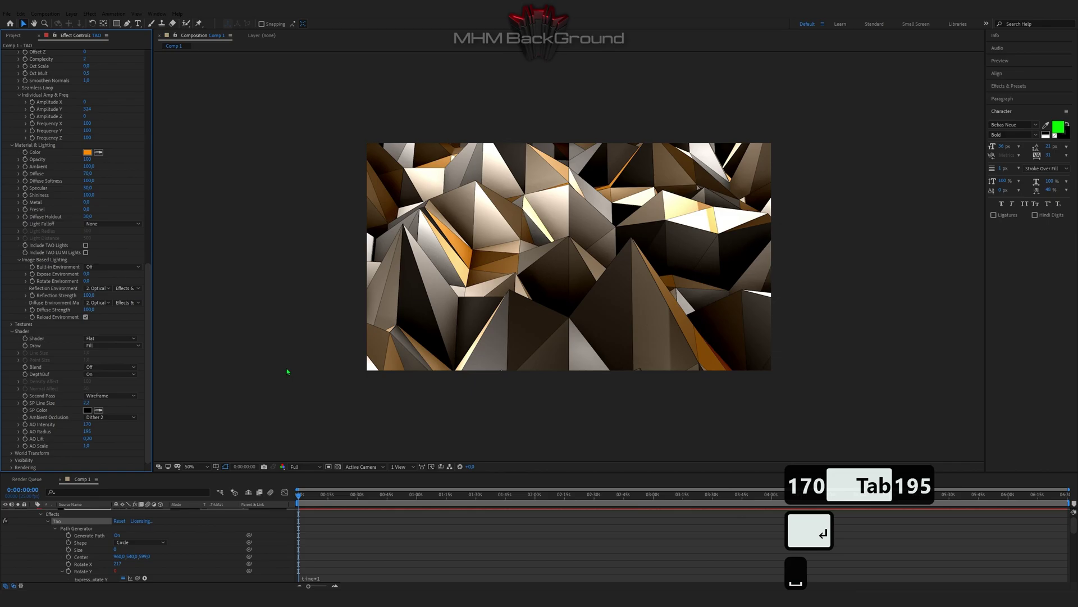
key("space")
Collapse the TAO layer's properties and add a new adjustment layer above the TAO layer.
scroll(46, 540, "up", 3)
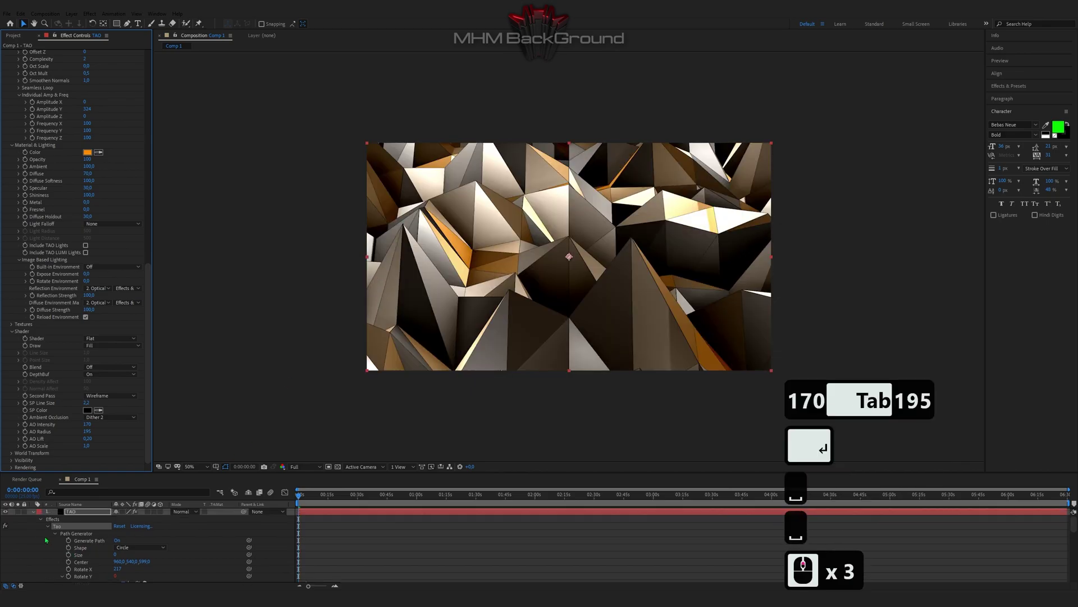
left_click(33, 512)
left_click(70, 513)
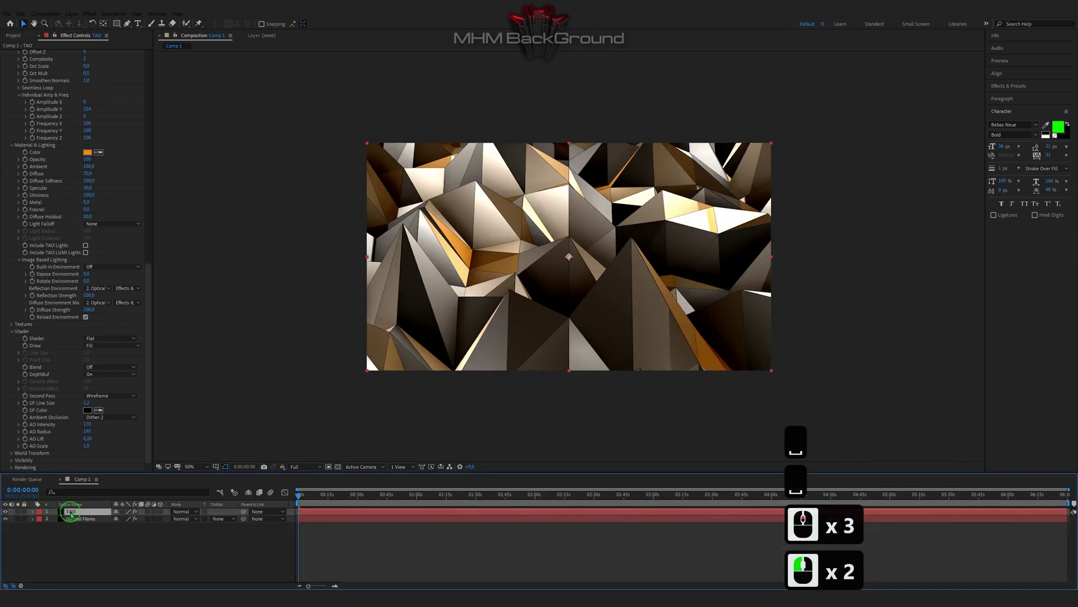
left_click(66, 559)
right_click(67, 558)
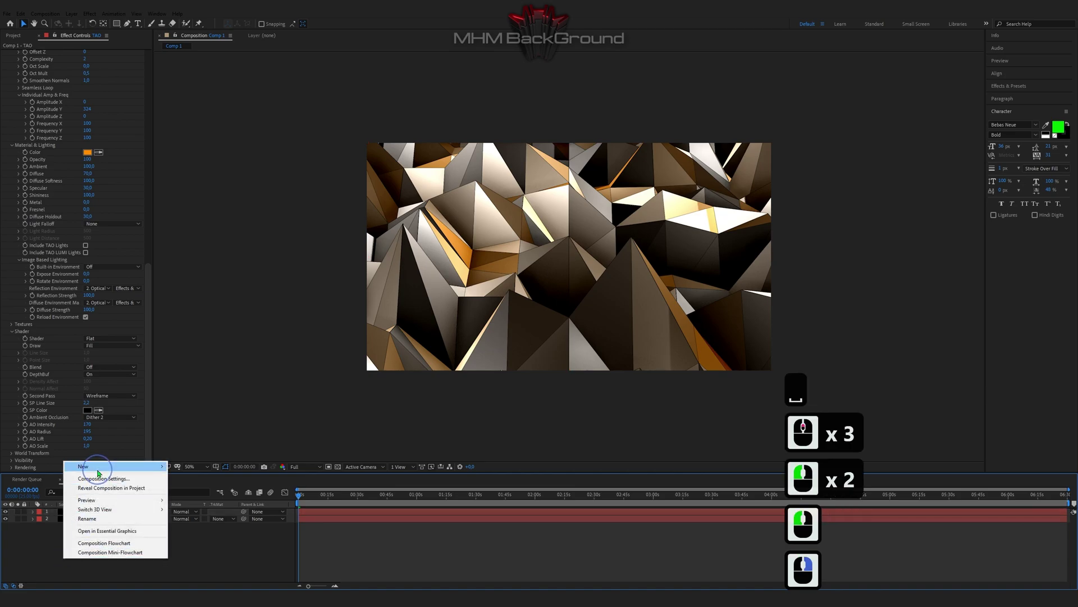
mouse_move(85, 466)
left_click(206, 534)
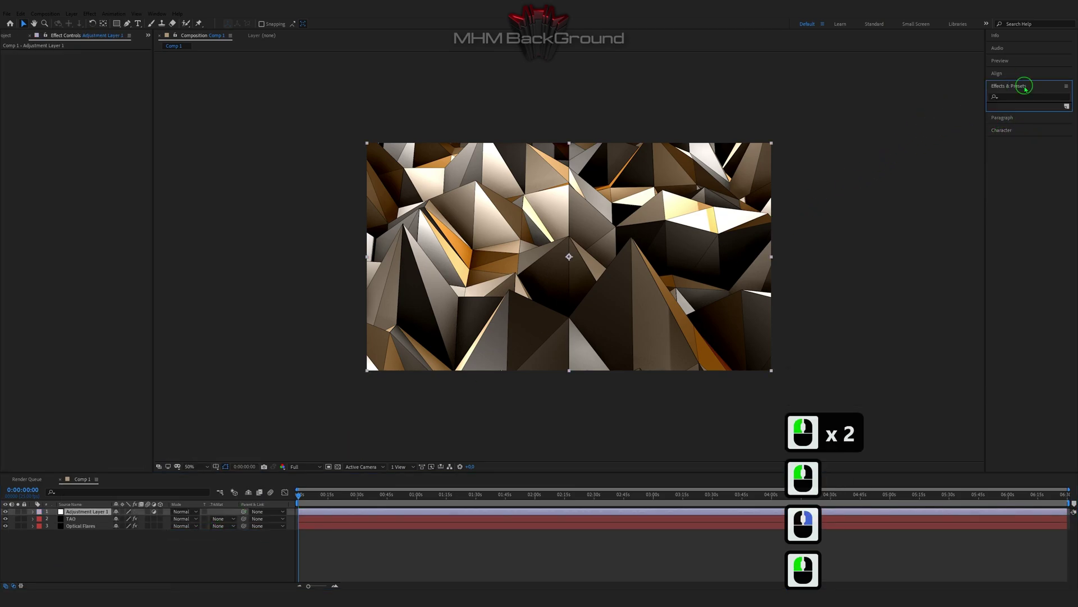
Apply the Stylize Glow effect to the adjustment layer and set its Glow Intensity to 0.2.
left_click(1022, 86)
left_click(1026, 96)
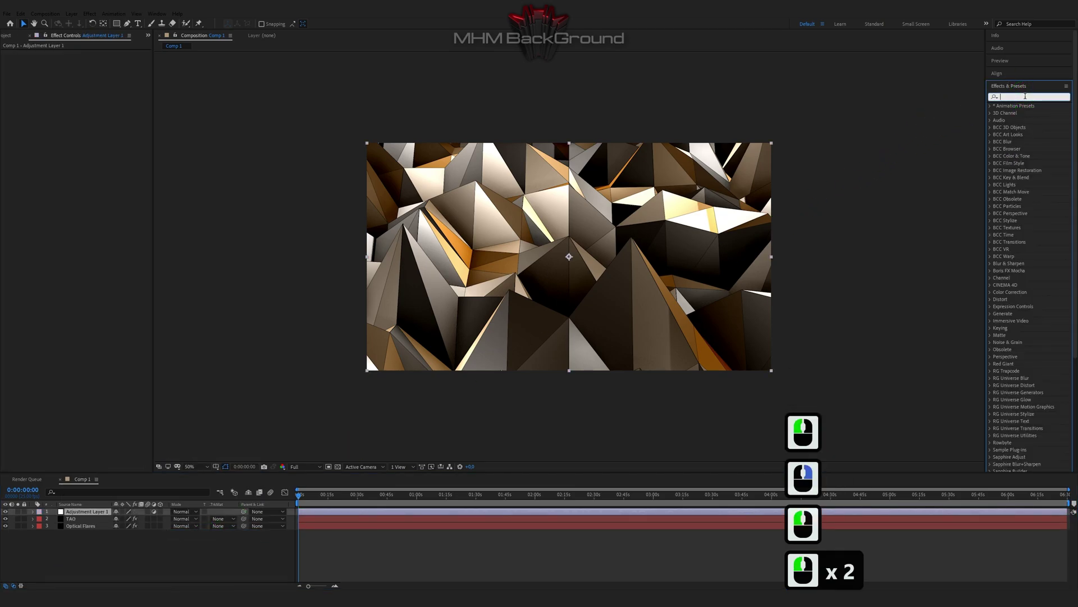
type("glow")
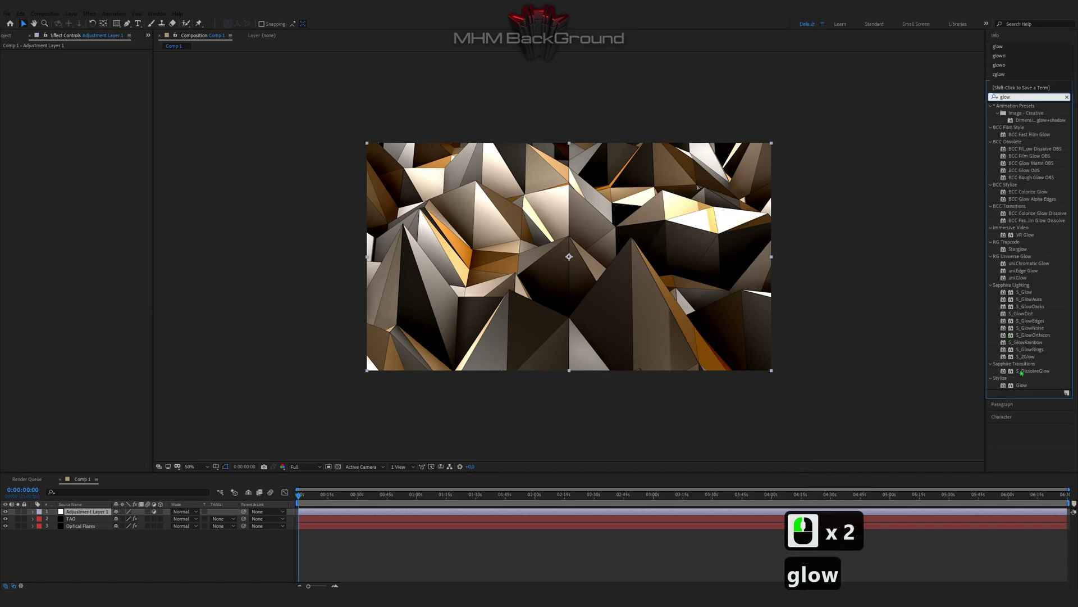
double_click(1021, 386)
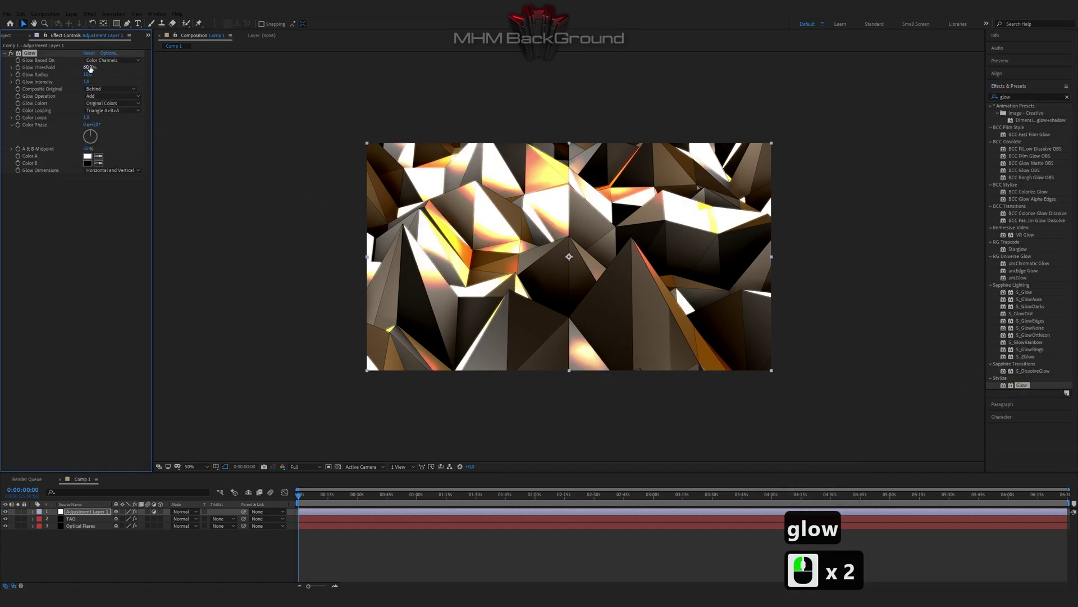
left_click(87, 82)
type("0.2")
key("Return")
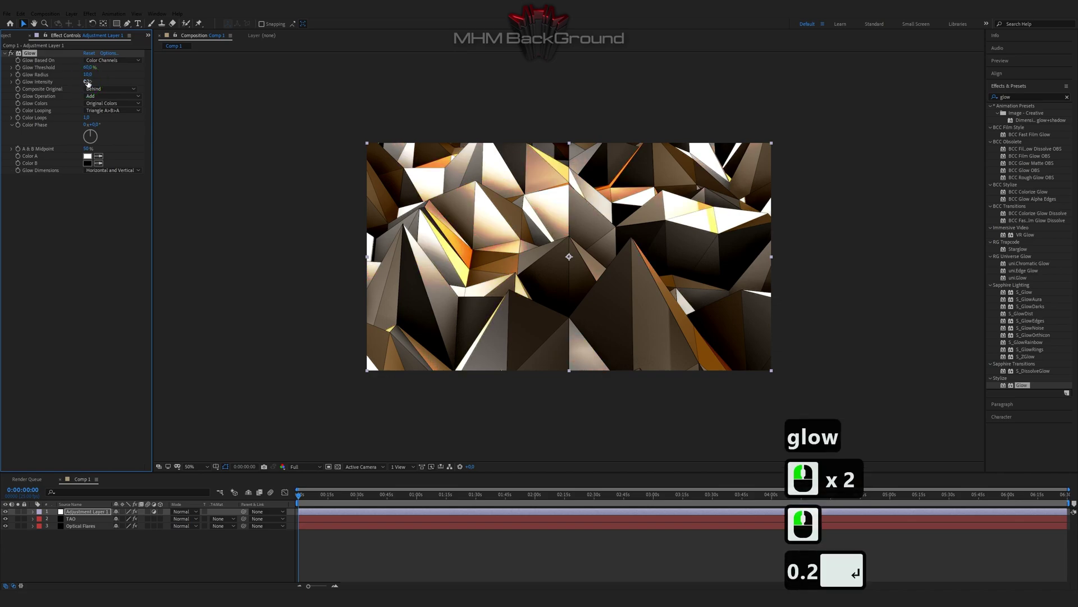
Add the uni.ShrinkRay effect to the adjustment layer and set its Saturation to 0.
left_click(975, 97)
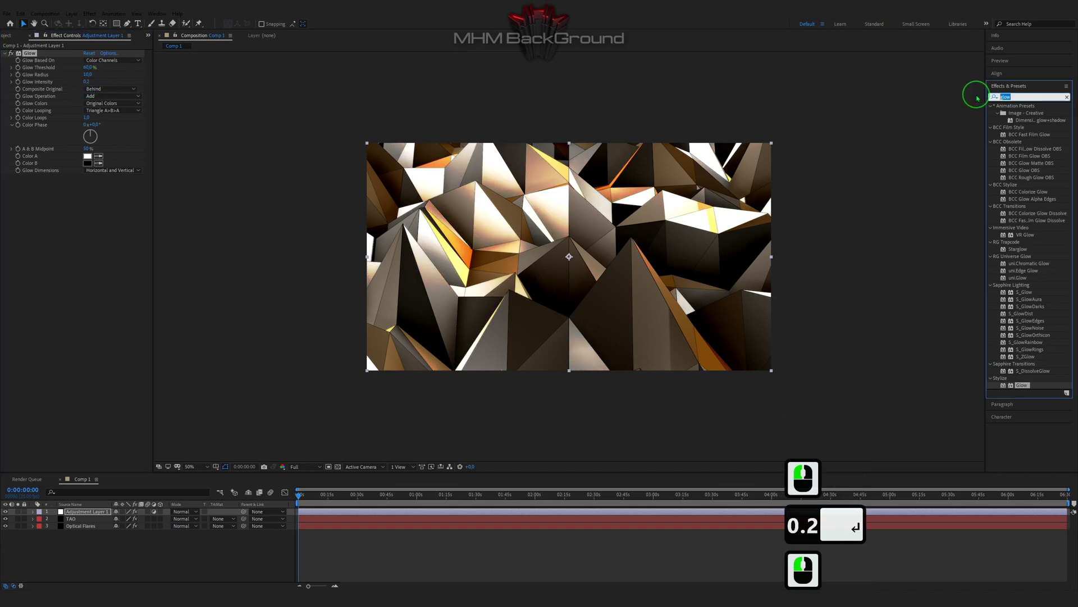
type("shr")
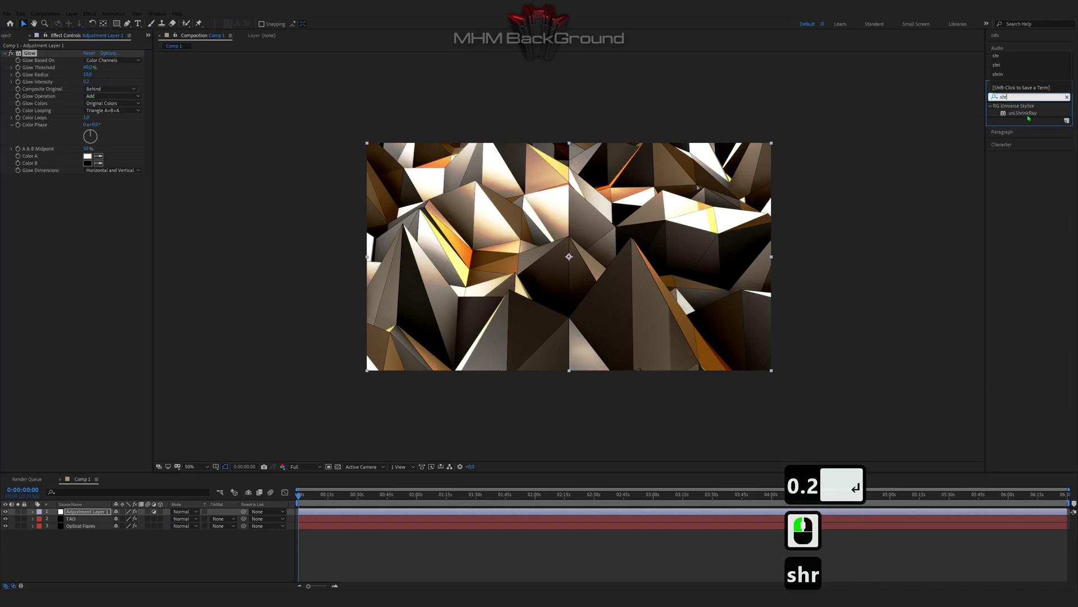
double_click(1022, 113)
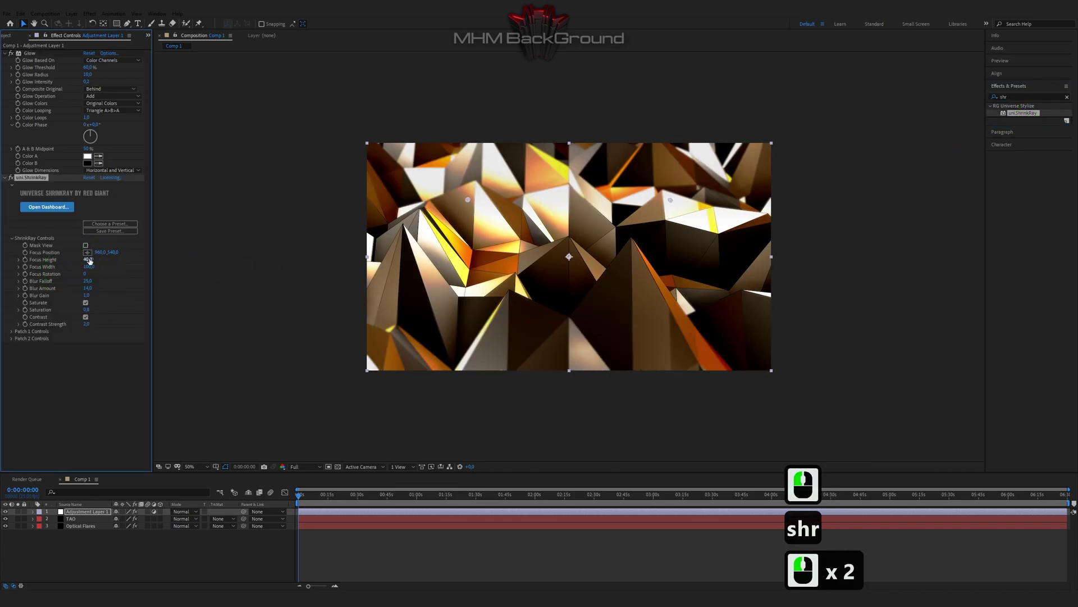
left_click(87, 310)
type("0")
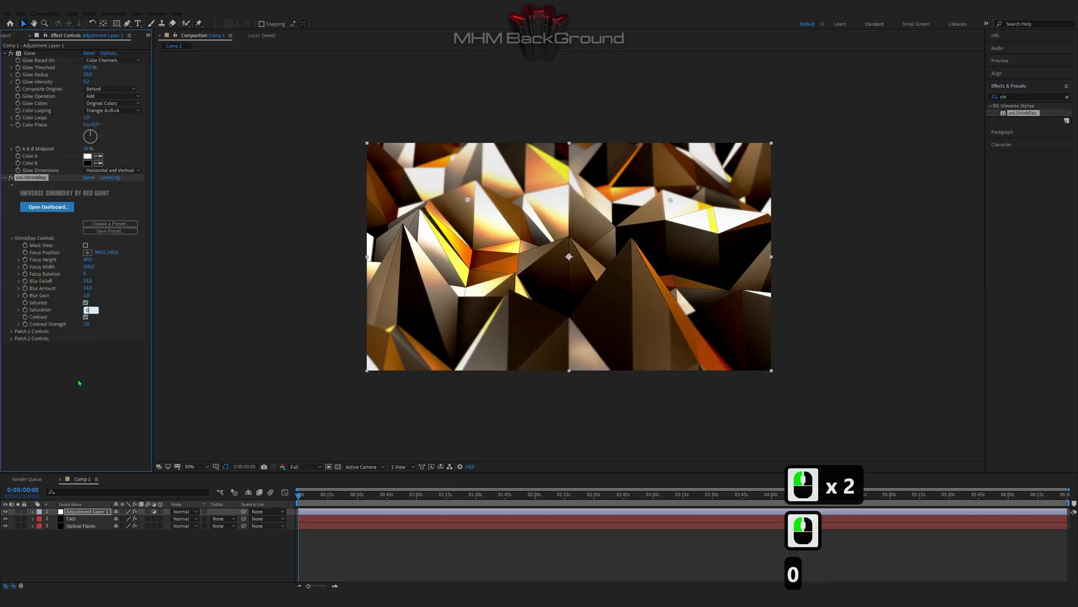
left_click(84, 378)
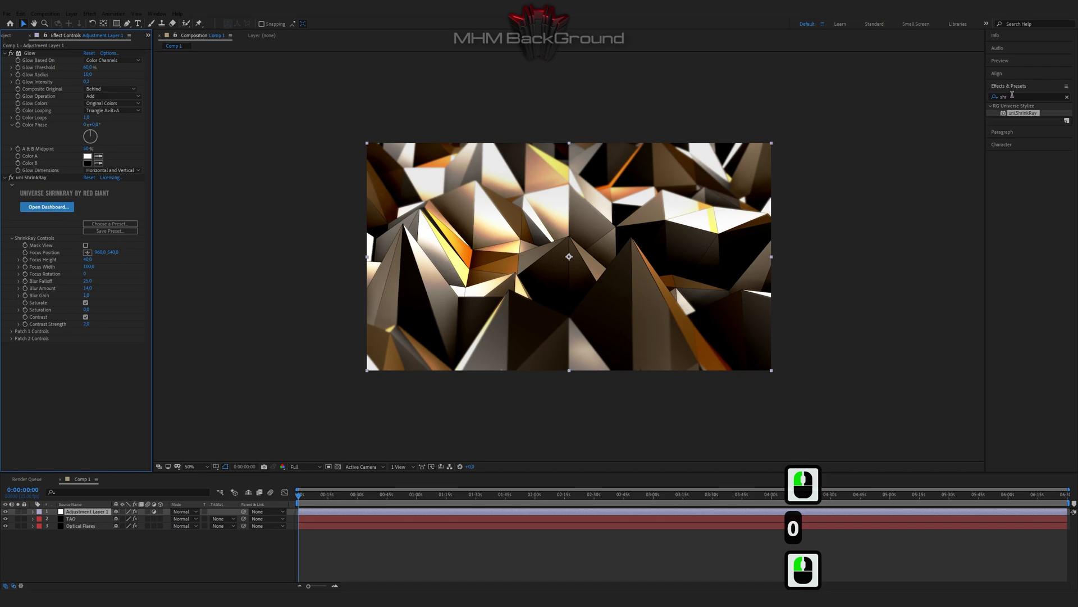
Add the Color Emboss effect to the adjustment layer with its default settings and preview the animation.
left_click(974, 100)
type("olor e")
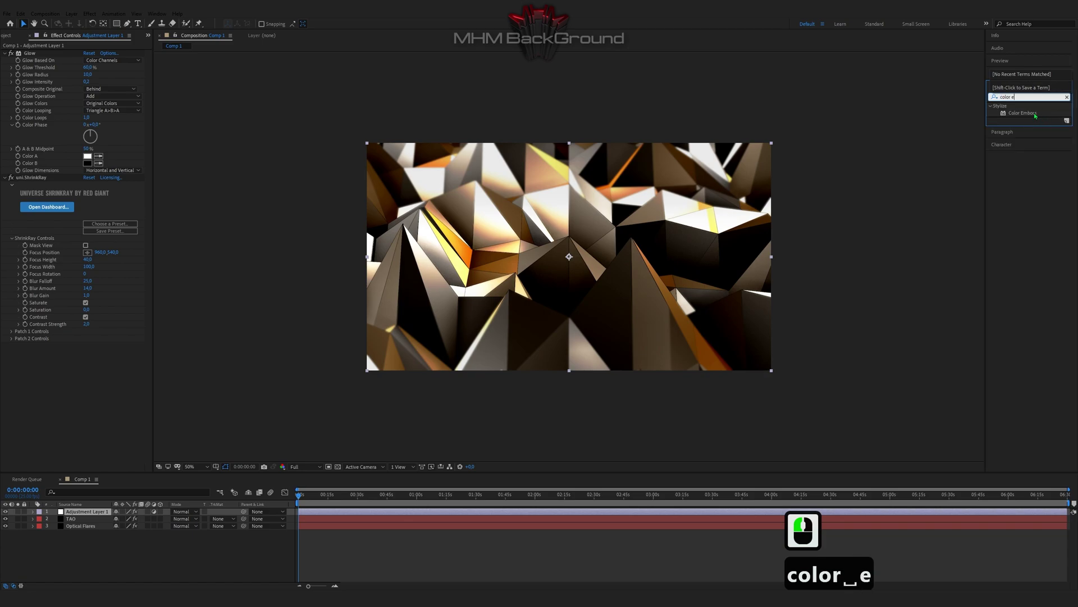
double_click(1022, 113)
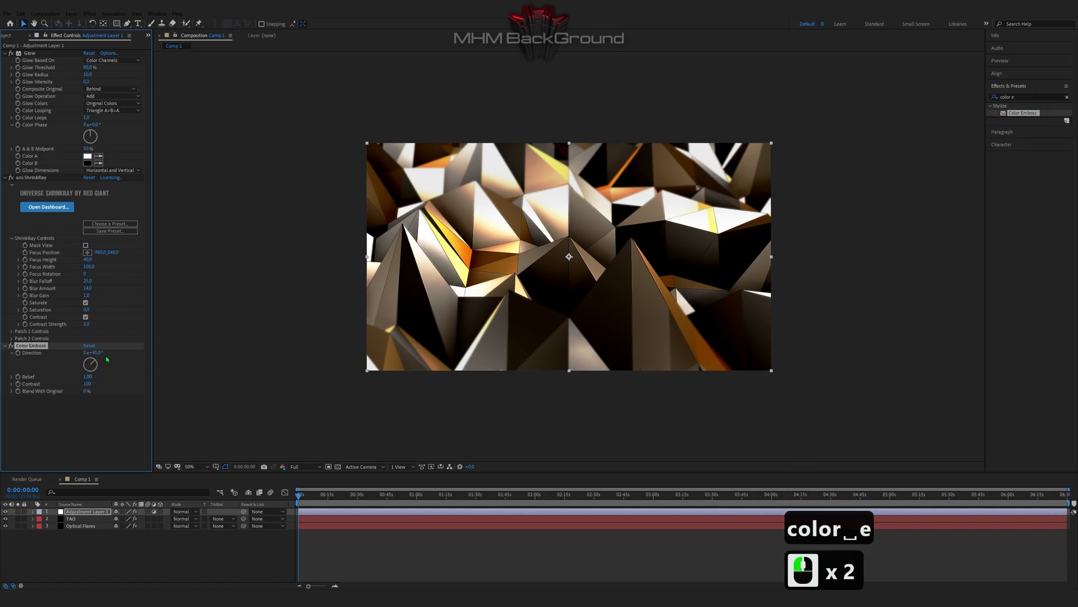
left_click(264, 324)
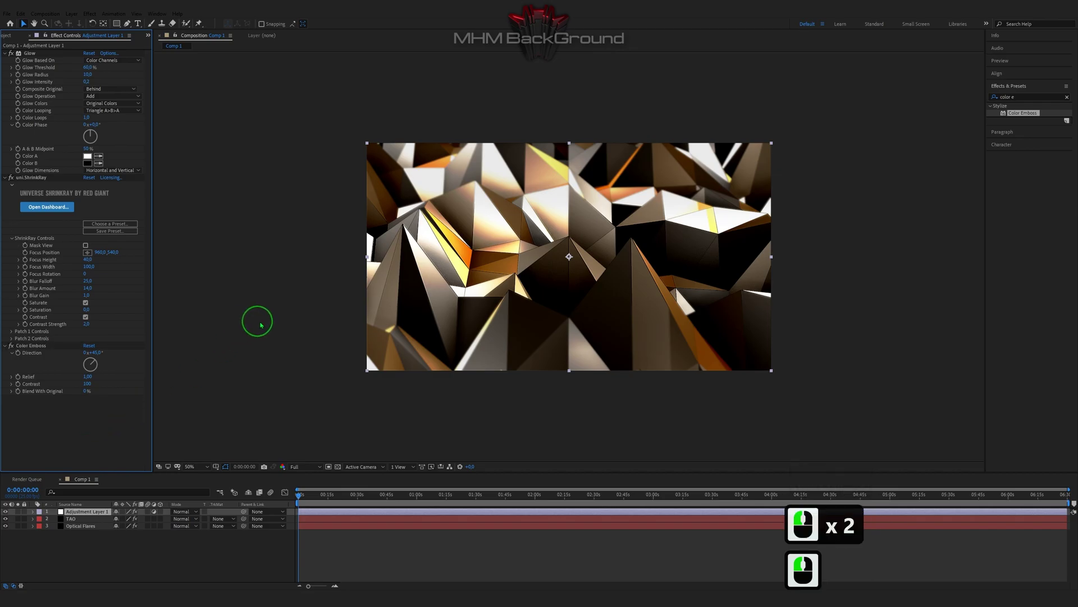
key("space")
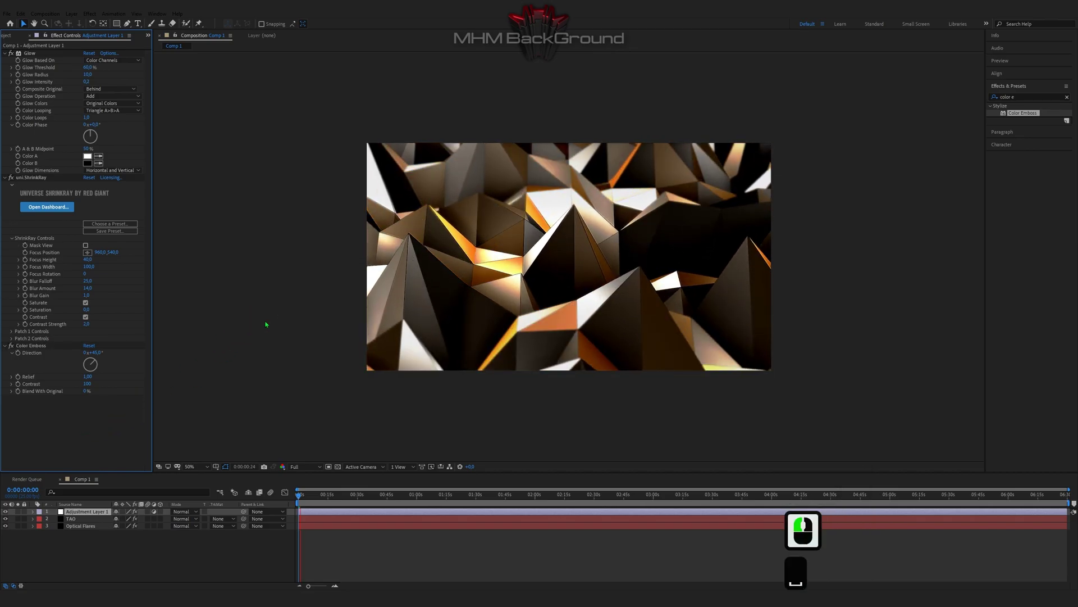
key("space")
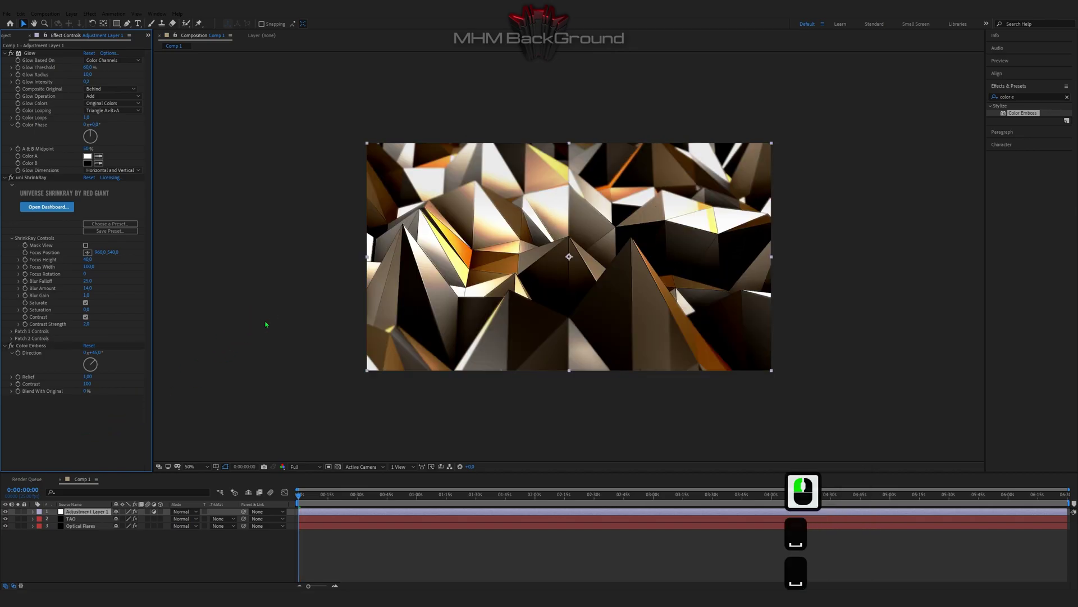
Find the Sapphire Lighting effect S_Rays and apply it to the adjustment layer.
left_click(78, 512)
left_click_drag(1023, 98, 976, 99)
type("r")
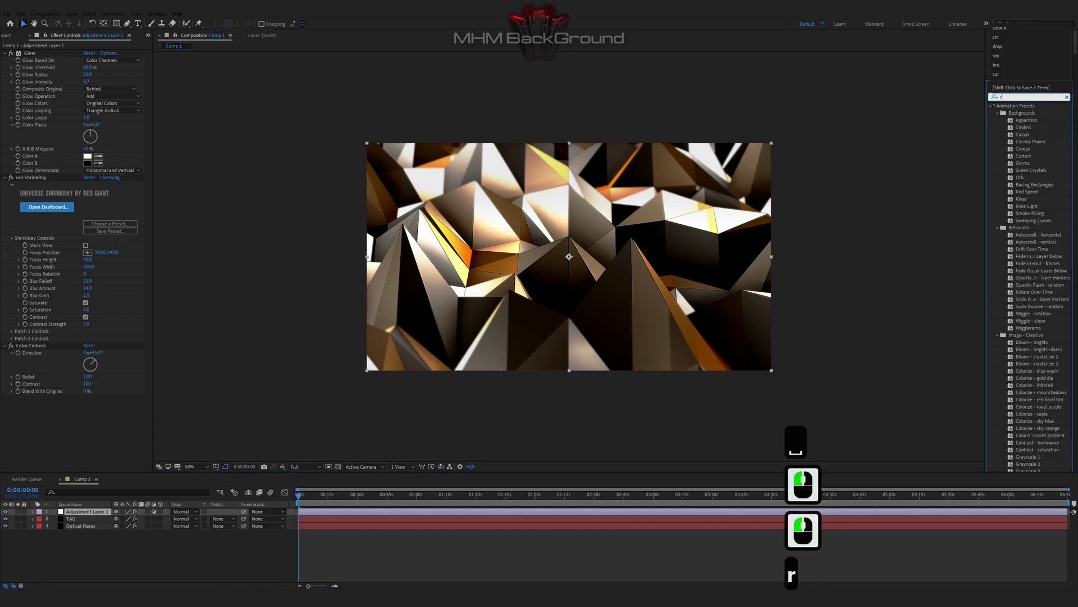
type("ays")
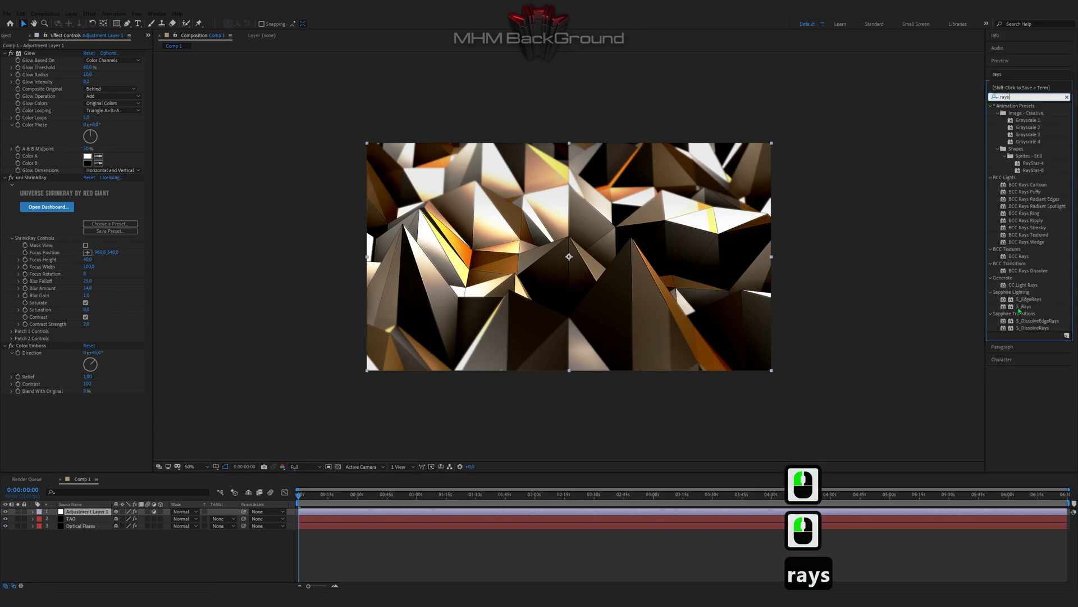
double_click(1020, 307)
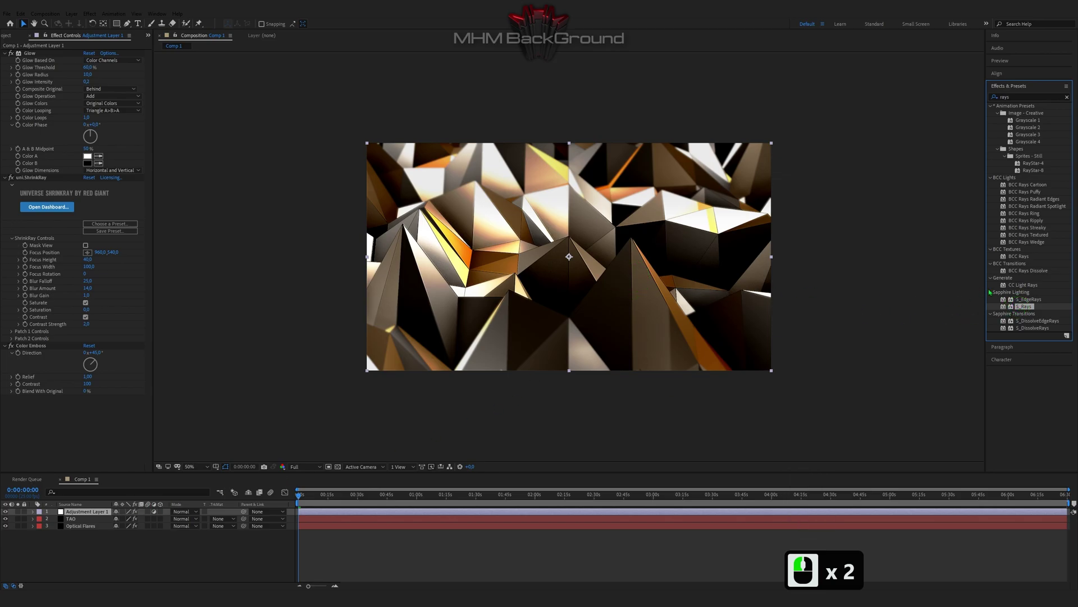
double_click(1020, 308)
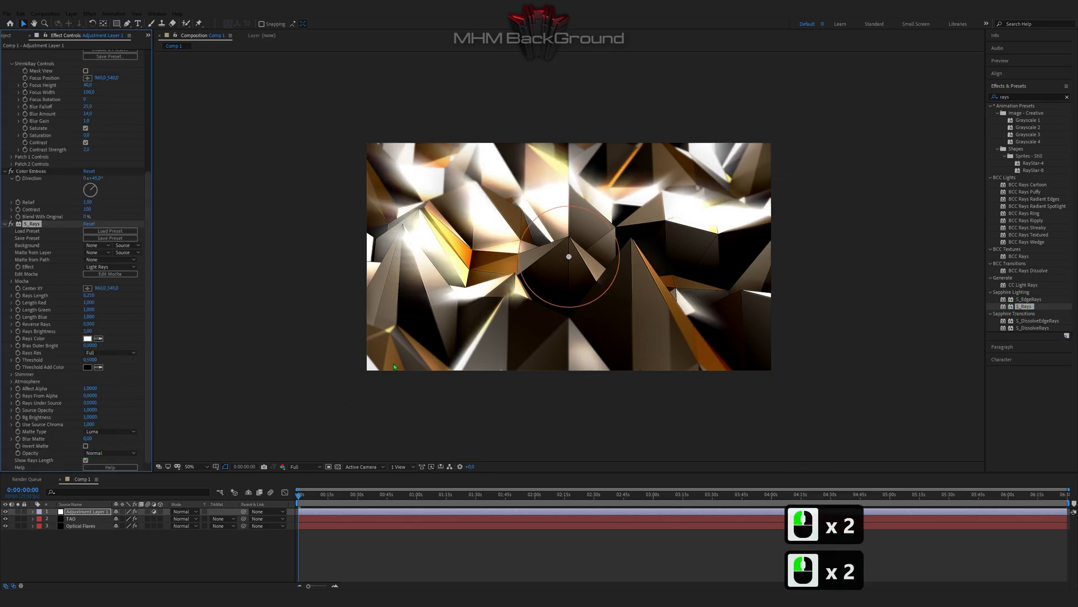
Set the S_Rays Center XY to 1012, 1440, placing the ray source below the frame.
scroll(370, 337, "down", 1)
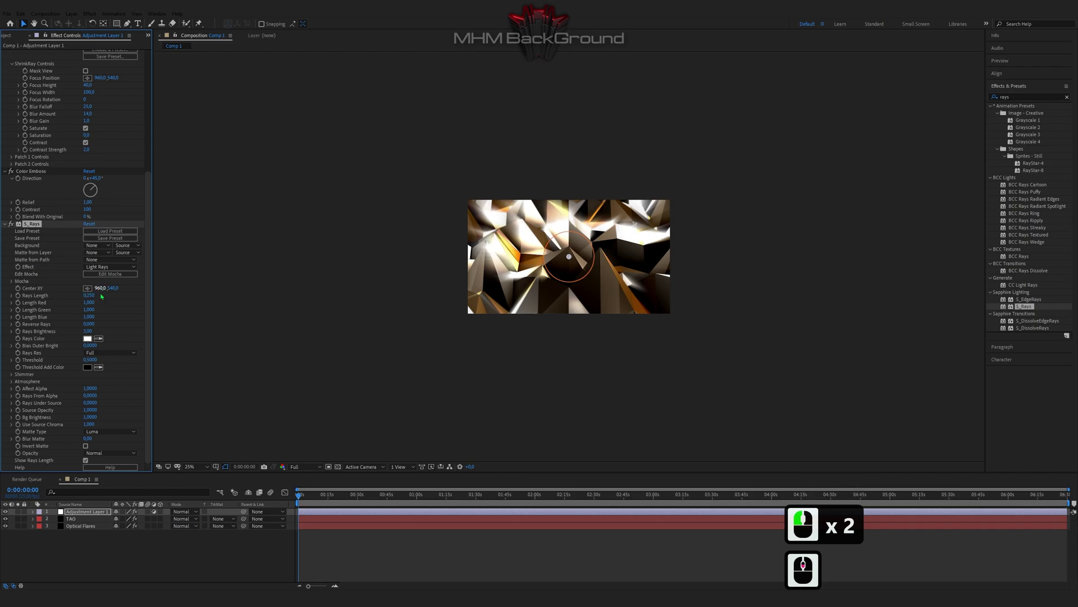
left_click(97, 288)
type("10")
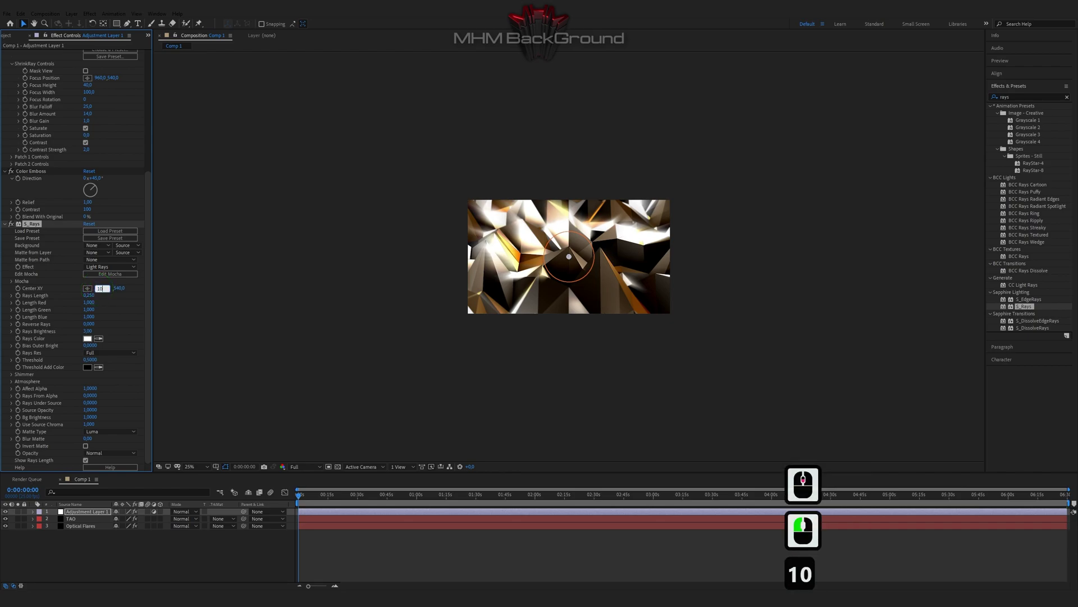
type("12")
key("Tab")
type("144")
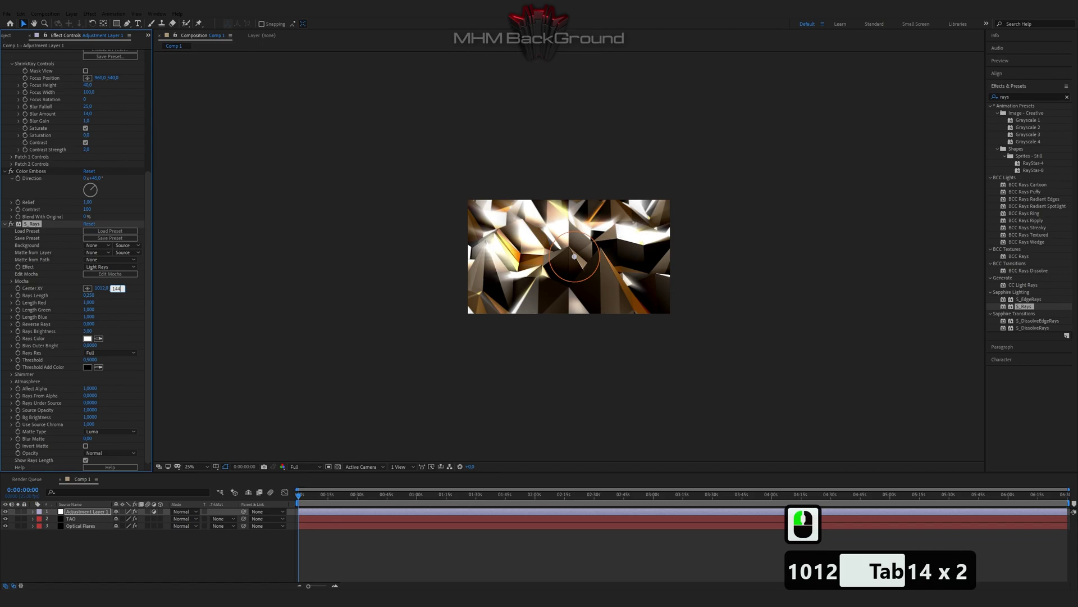
key("Return")
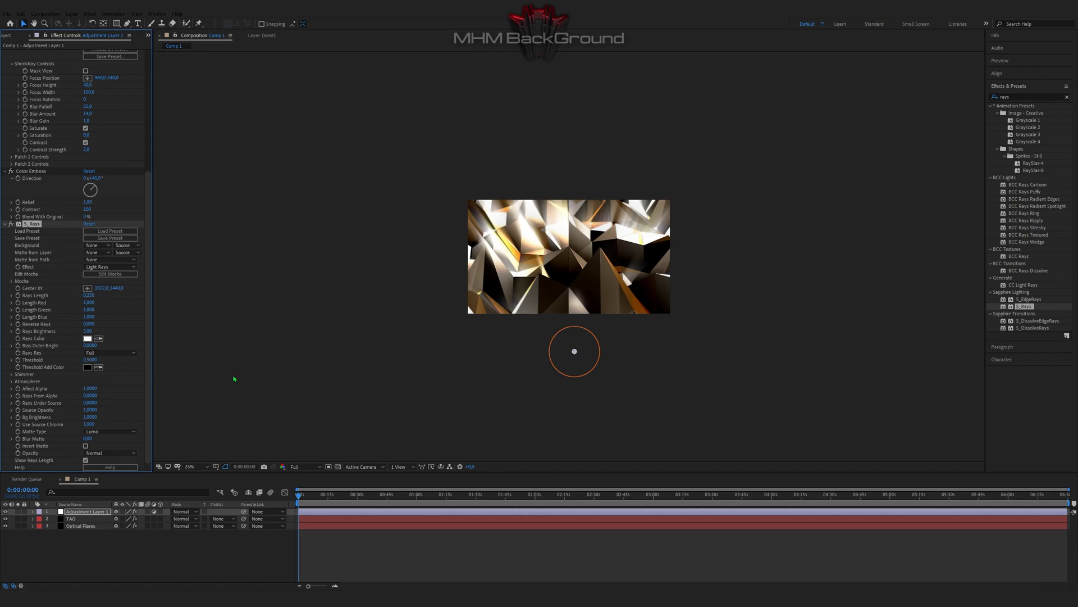
Set the S_Rays Threshold Add Color to orange FF6600 and preview the animation.
scroll(330, 387, "up", 2)
left_click(90, 367)
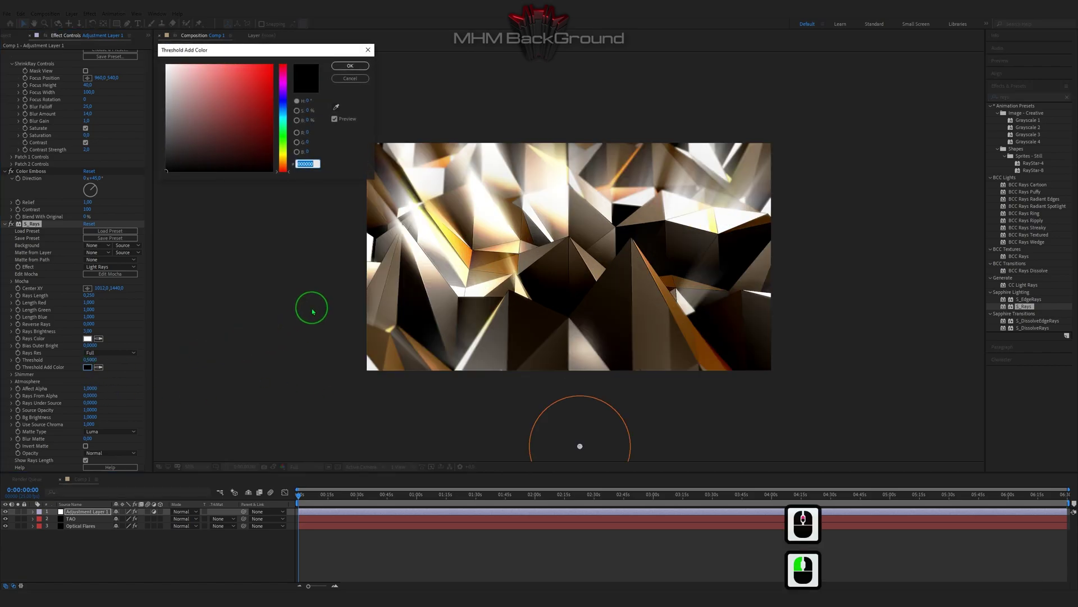
type("ff")
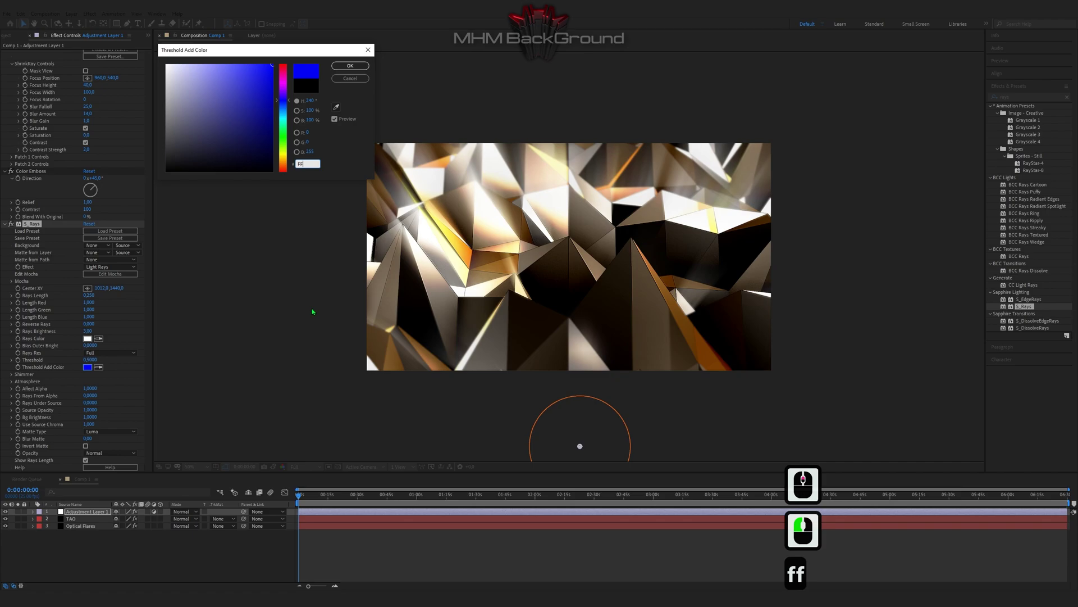
type("6600")
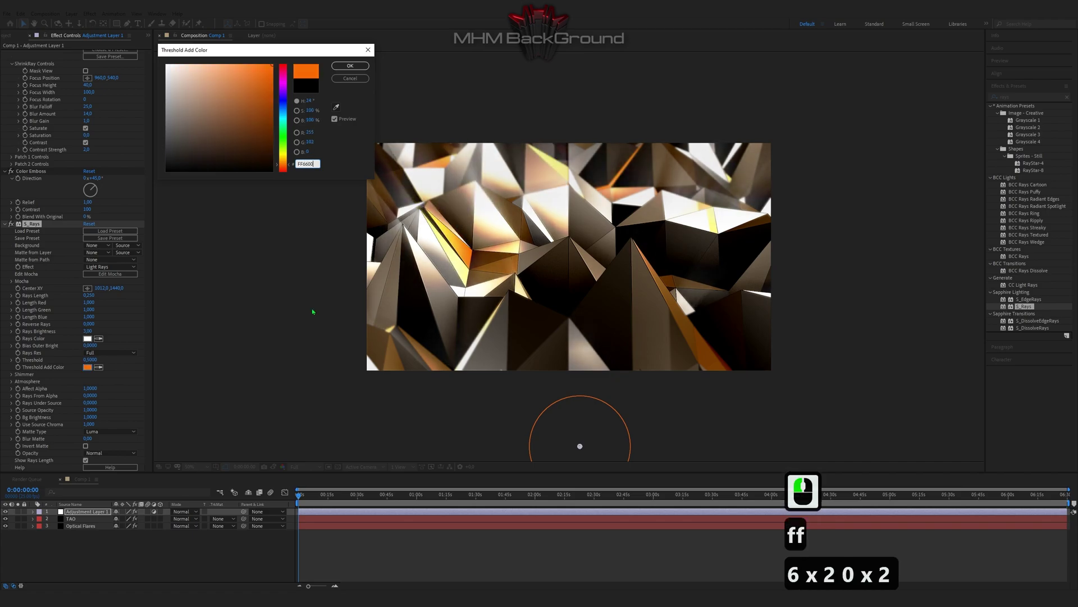
left_click(349, 66)
key("space")
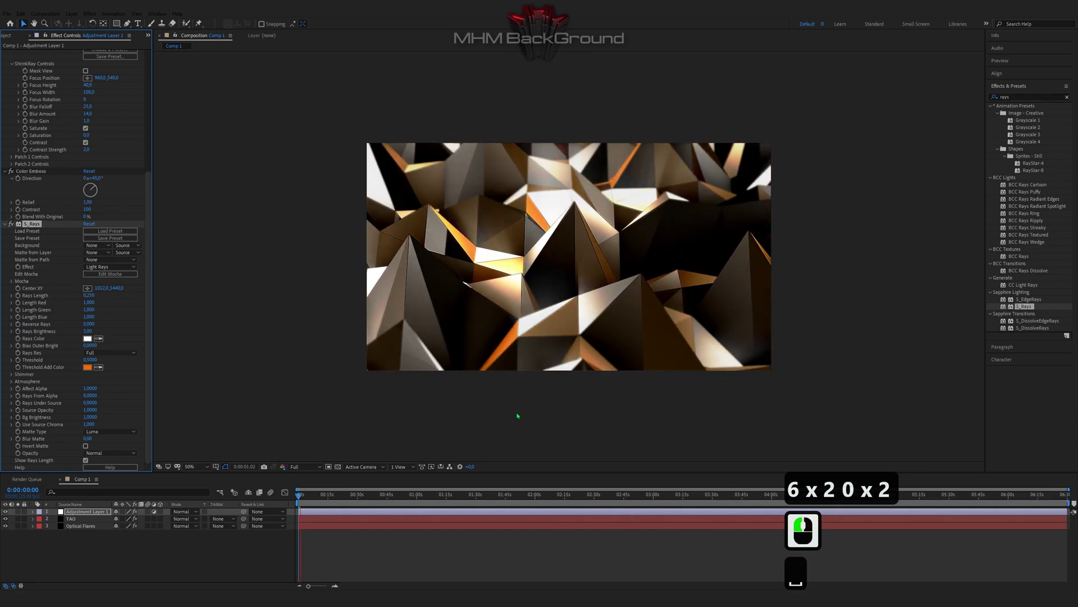
key("space")
key("space")
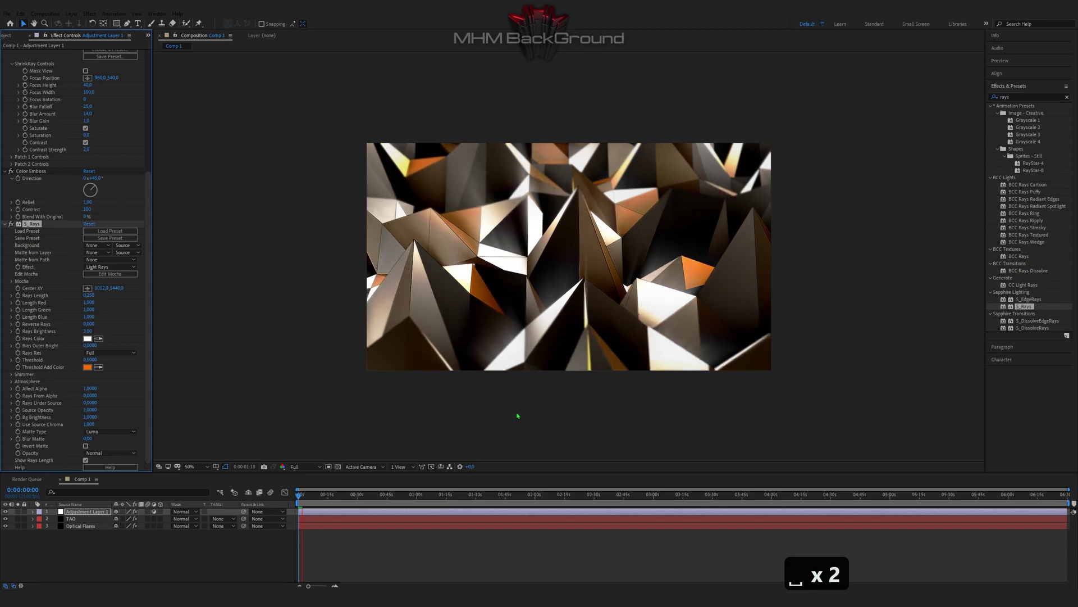
Stop the preview and set the S_Rays Threshold Add Color to black.
key("space")
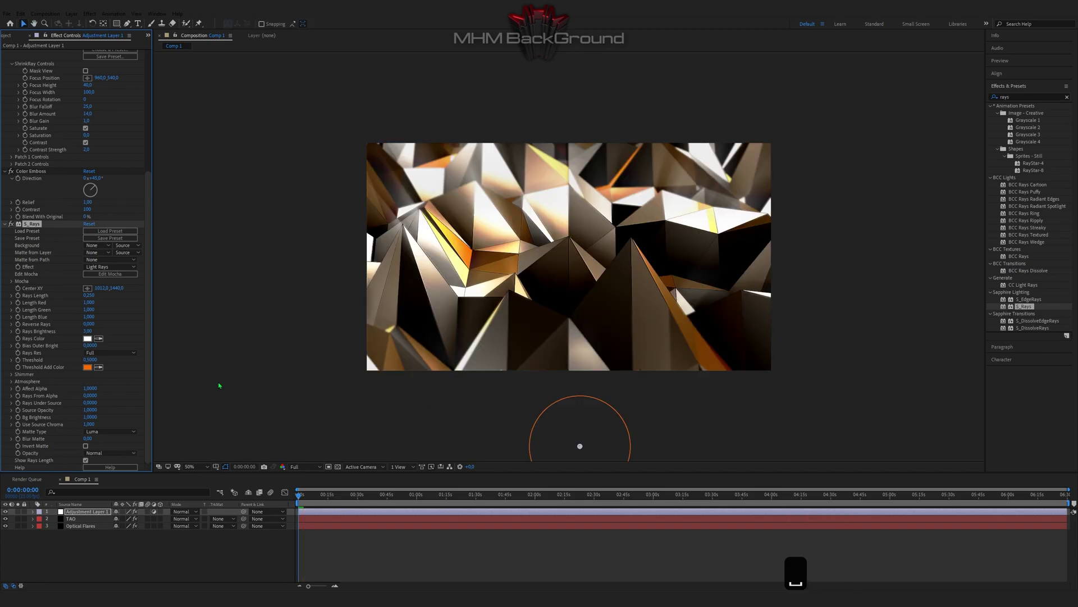
left_click(88, 368)
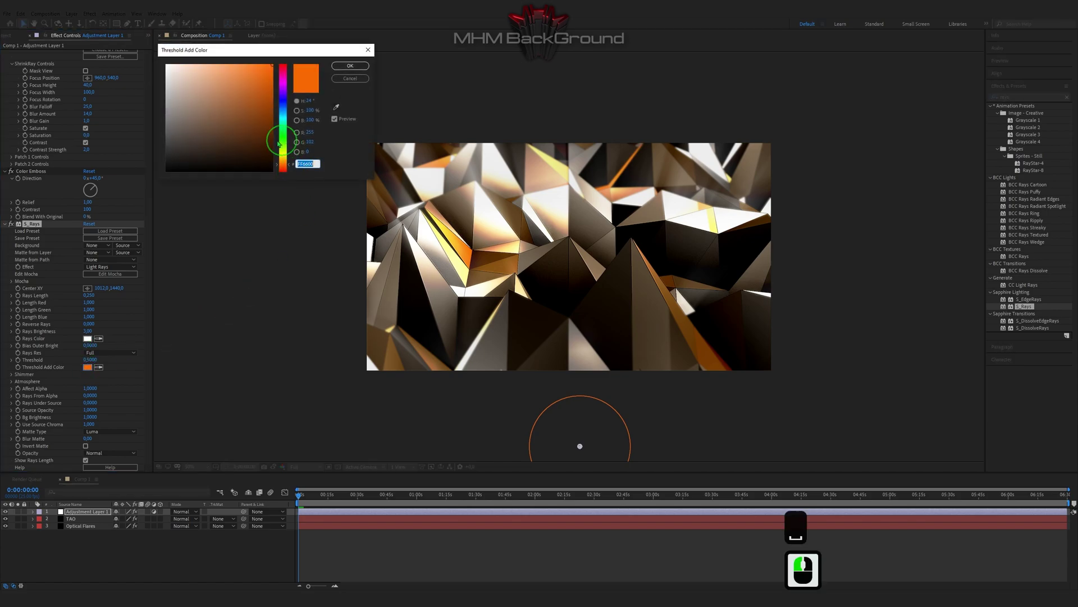
left_click(267, 168)
left_click(342, 66)
Set the S_Rays Rays Color to orange FF6600 and preview the animation.
left_click(87, 338)
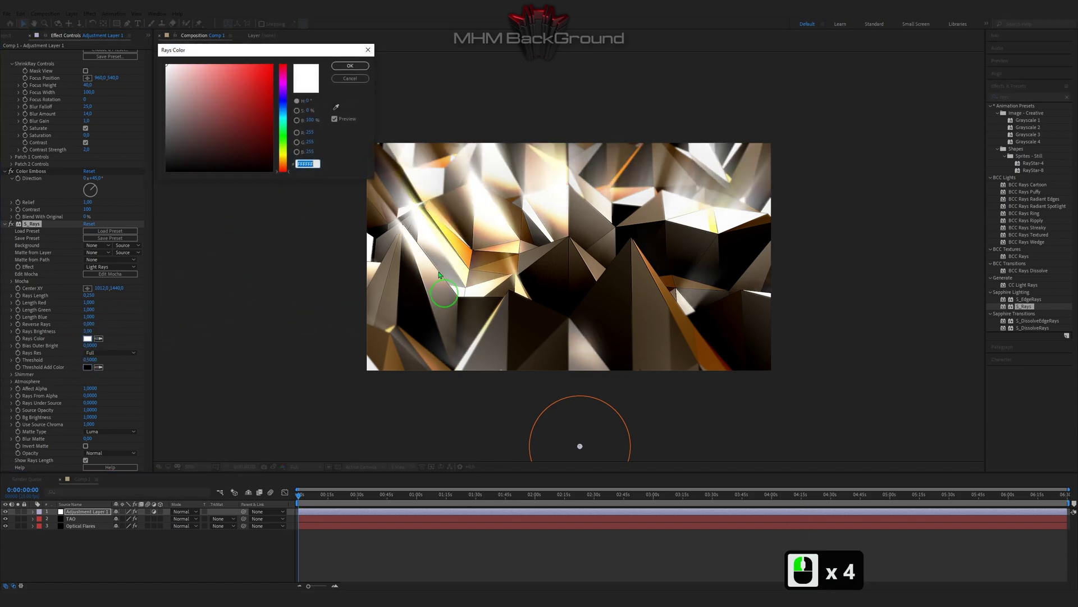
type("ff6600")
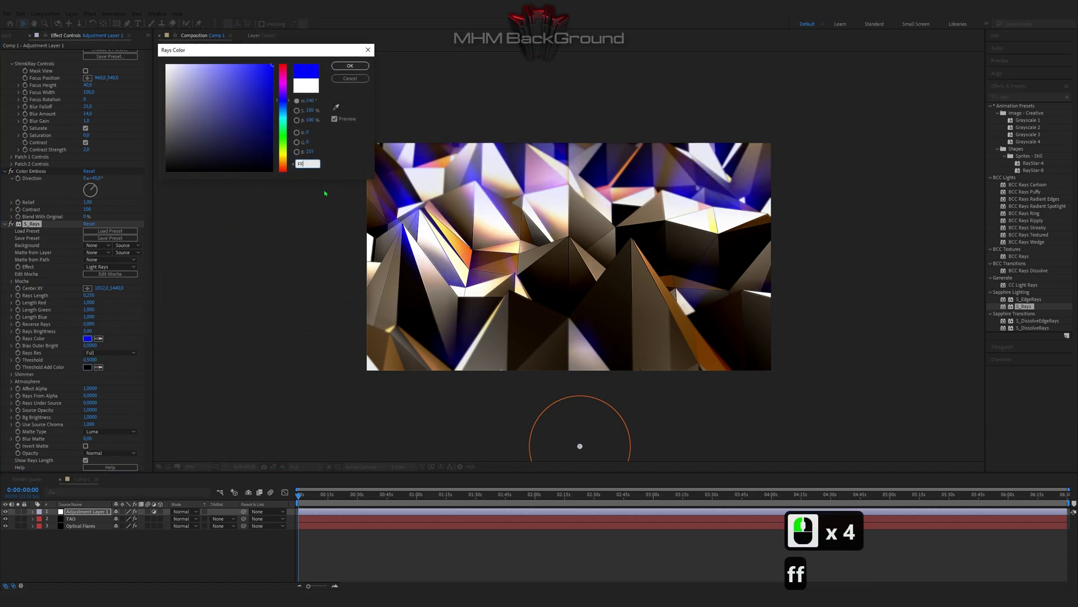
left_click(349, 65)
key("space")
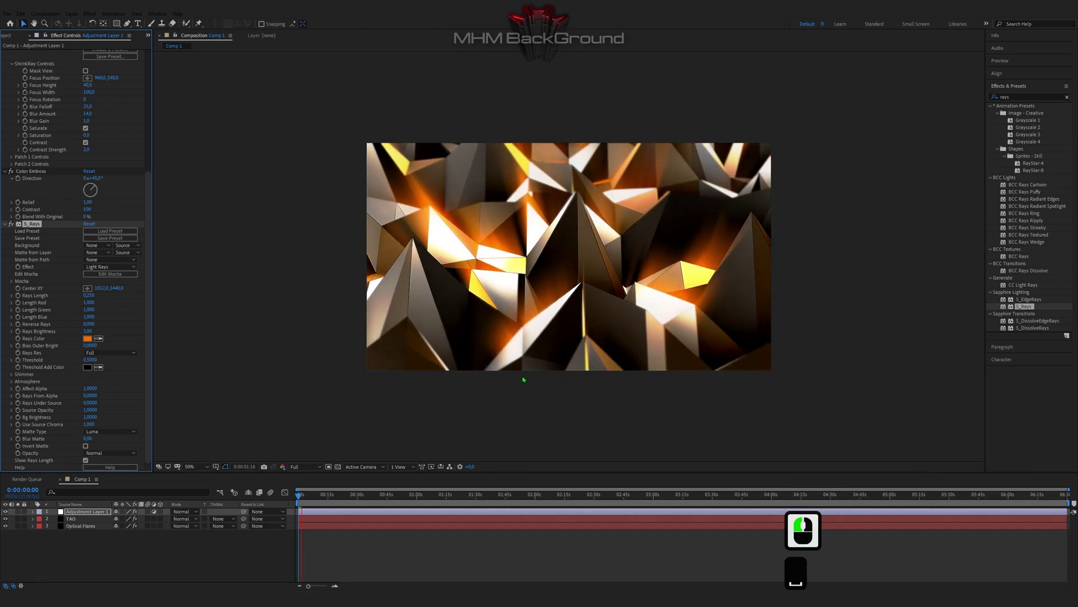
scroll(523, 380, "down", 1)
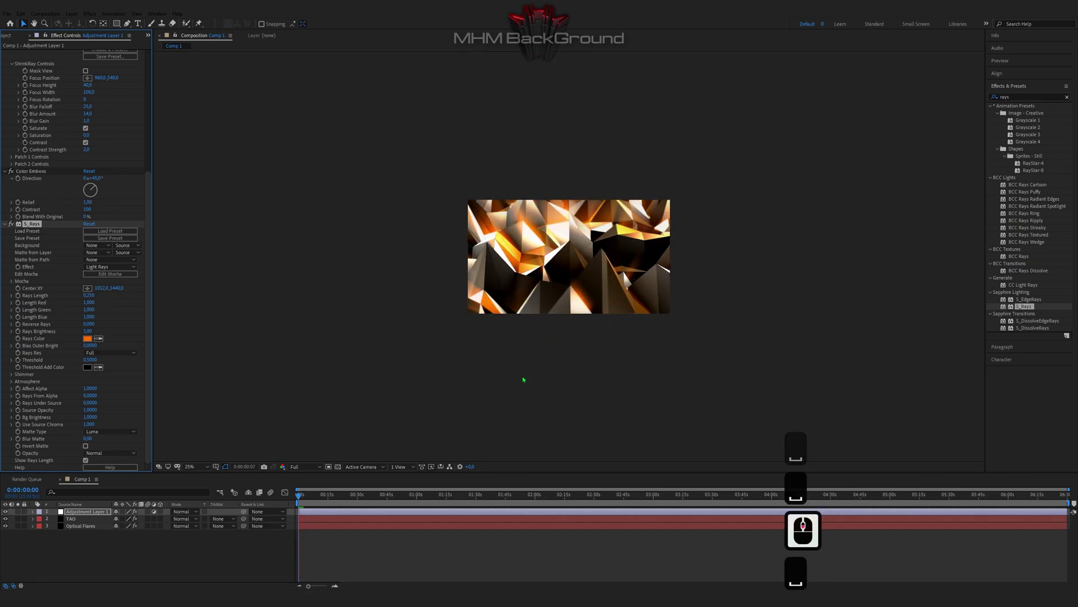
key("space")
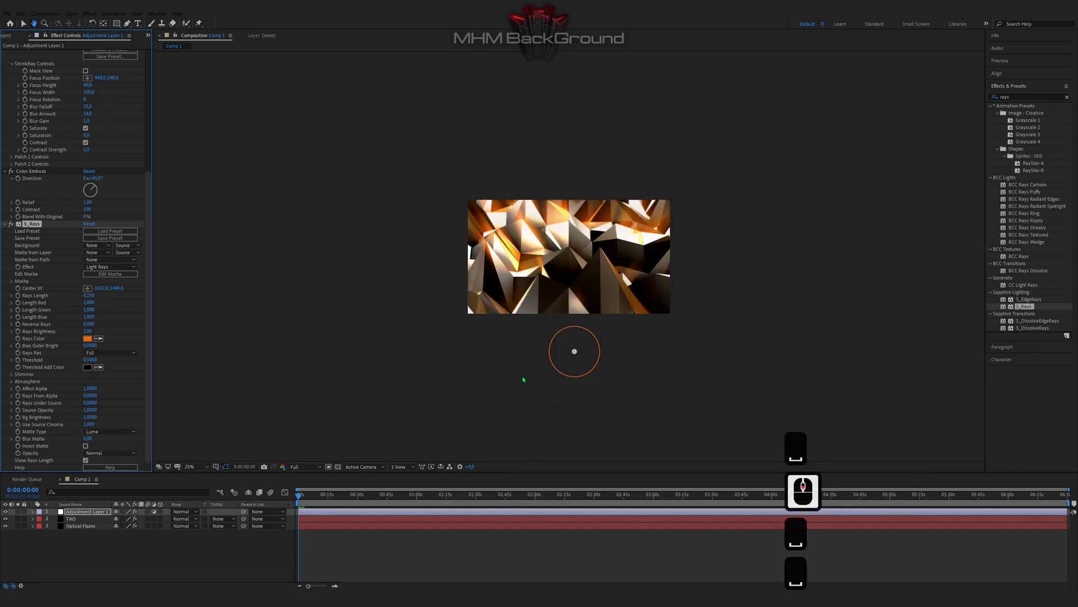
key("space")
key("space")
scroll(522, 380, "up", 1)
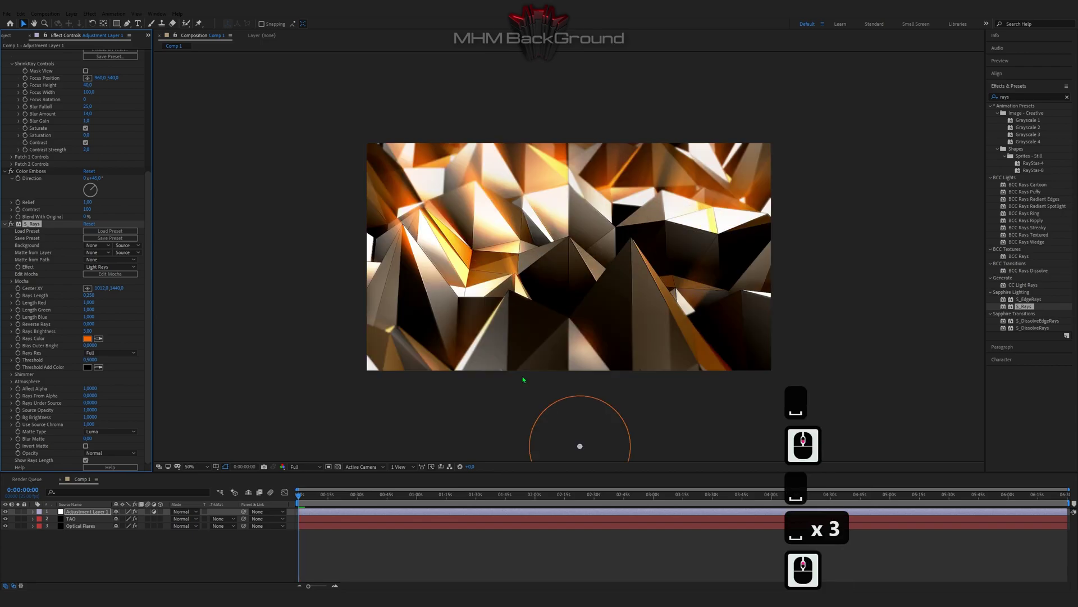